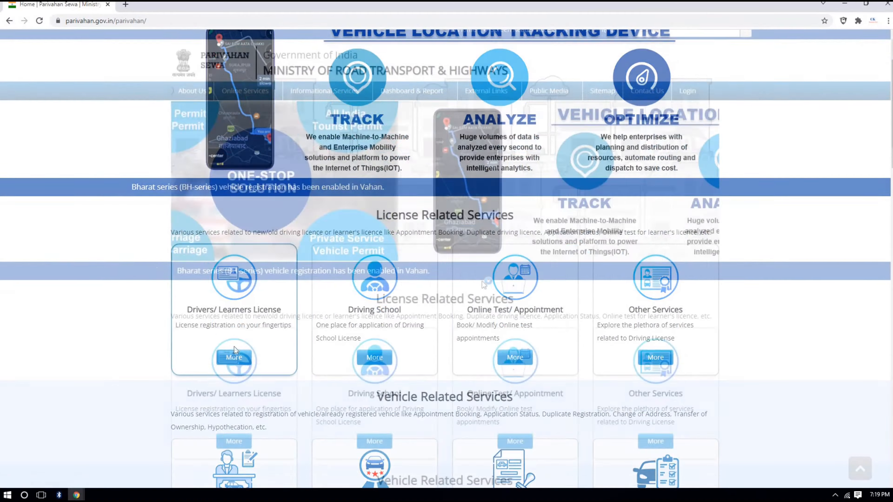
# Step: Under License Related Services, open the Drivers/Learners License services in a new Sarathi tab
pyautogui.scroll(-2, 441, 313)
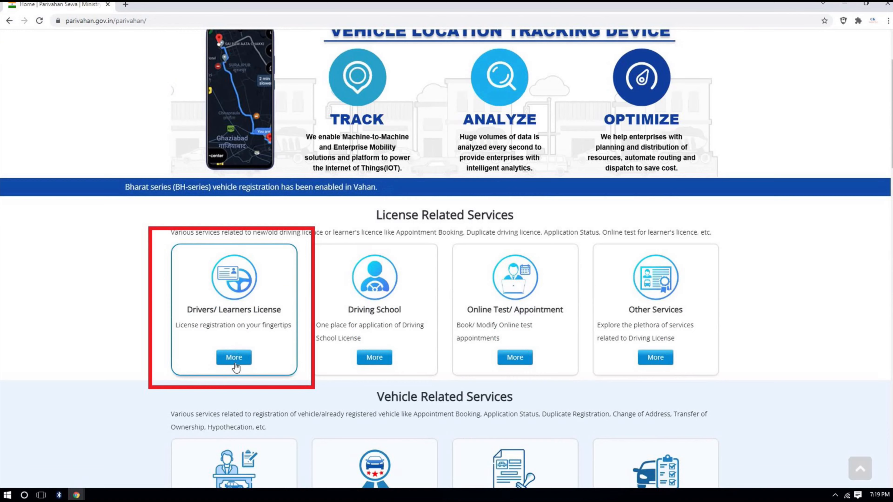
pyautogui.click(234, 362)
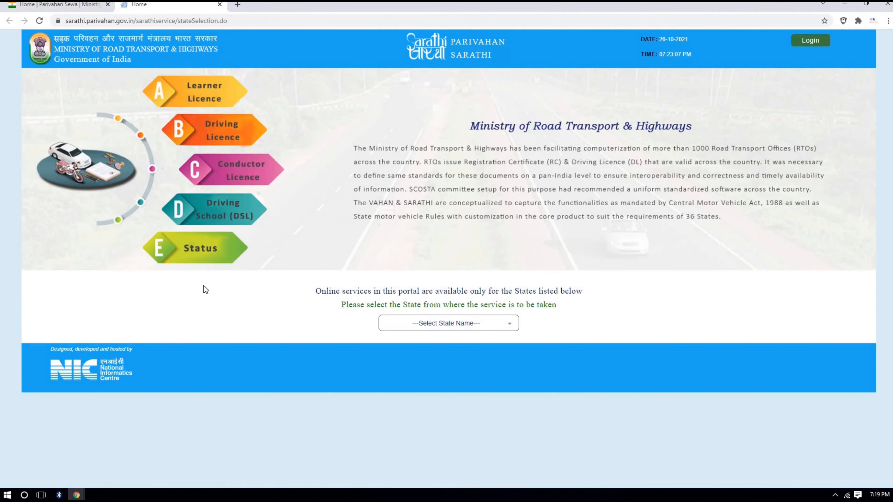
# Step: Select Assam as the state, dismiss the contactless notice, and start Apply for Learner Licence
pyautogui.click(440, 323)
pyautogui.click(420, 186)
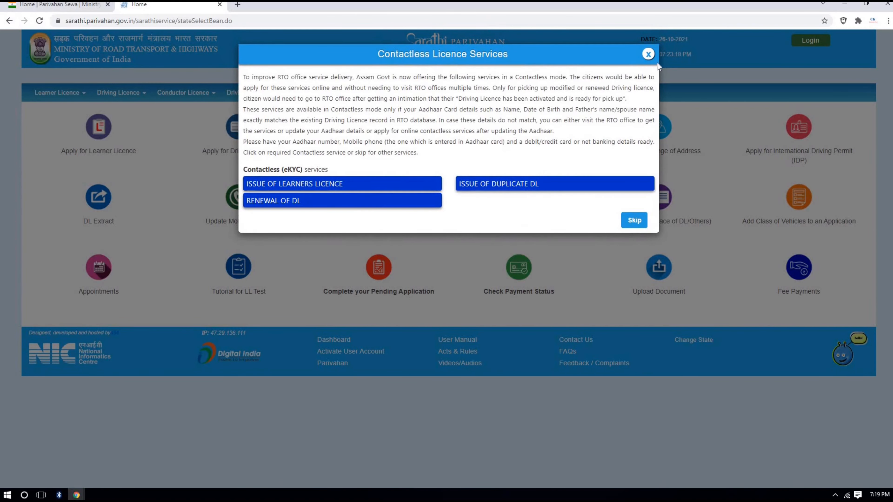
pyautogui.click(648, 55)
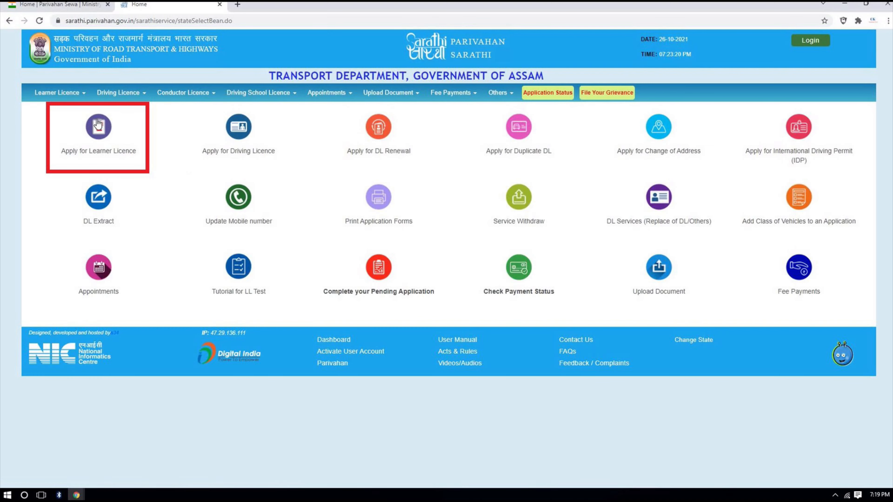
pyautogui.click(98, 123)
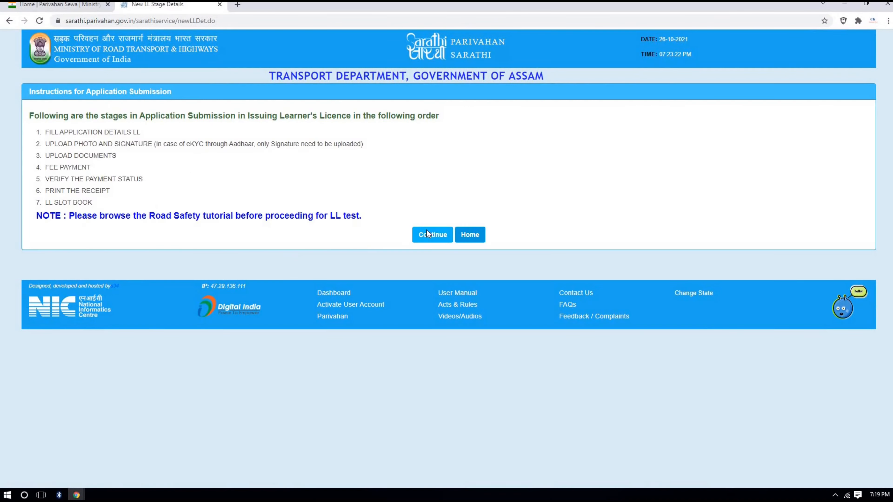
pyautogui.click(426, 233)
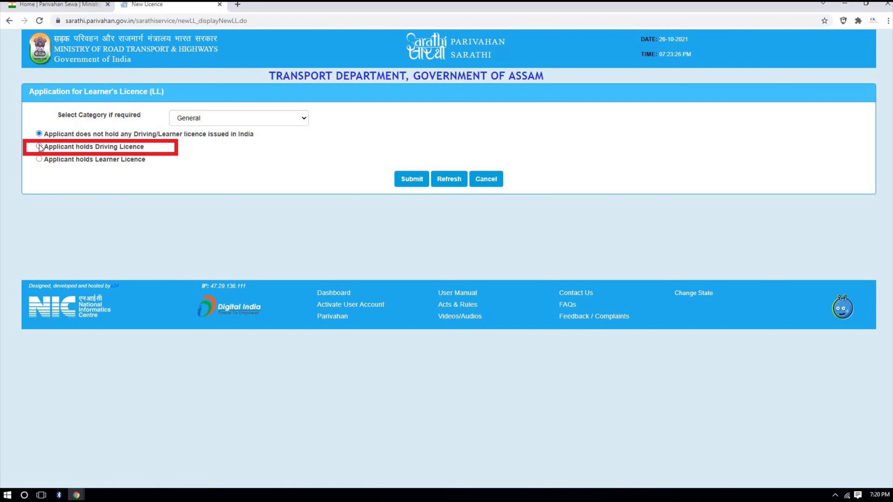
# Step: Apply as a licence holder with the DL number and birth date, confirm, and request an OTP
pyautogui.click(39, 147)
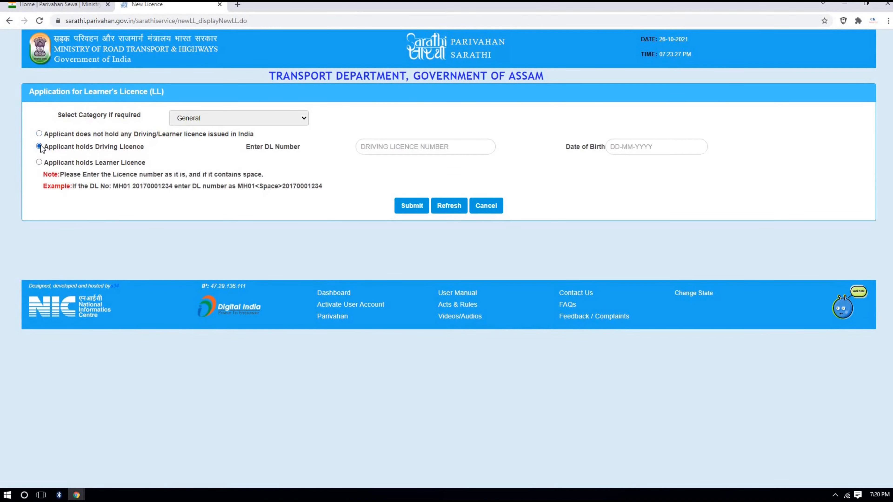
pyautogui.click(433, 146)
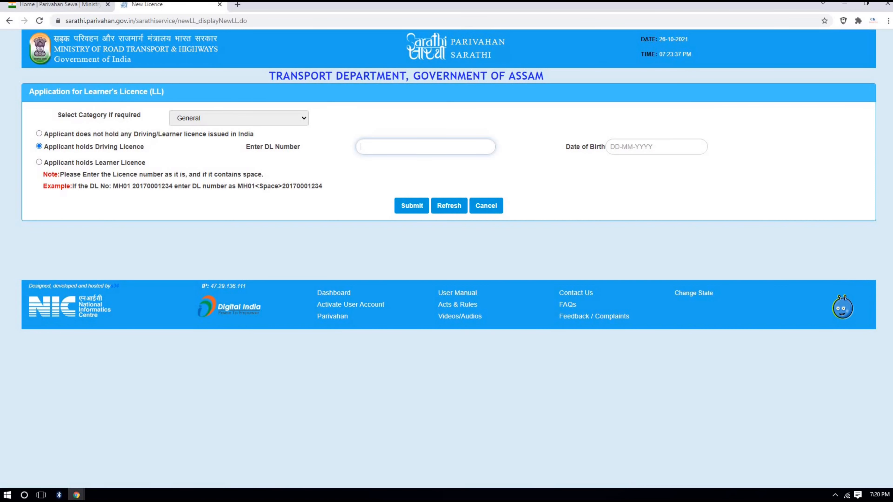
pyautogui.write('AS')
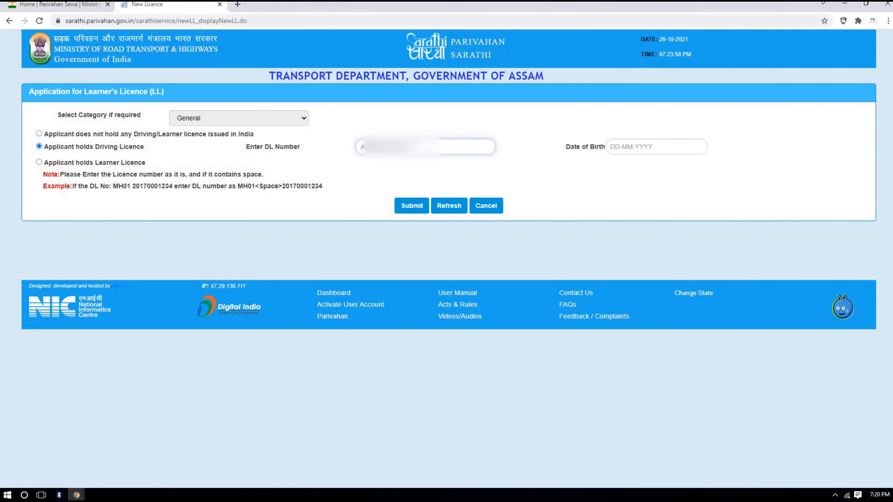
pyautogui.click(656, 147)
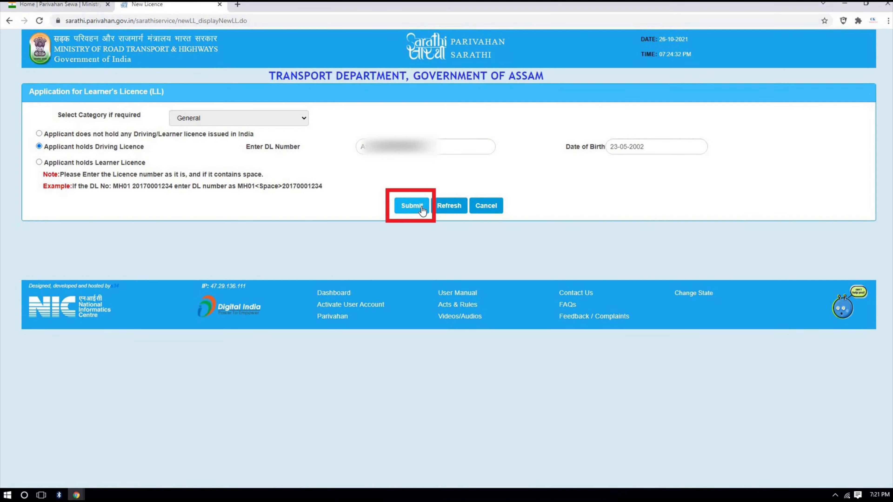
pyautogui.click(422, 207)
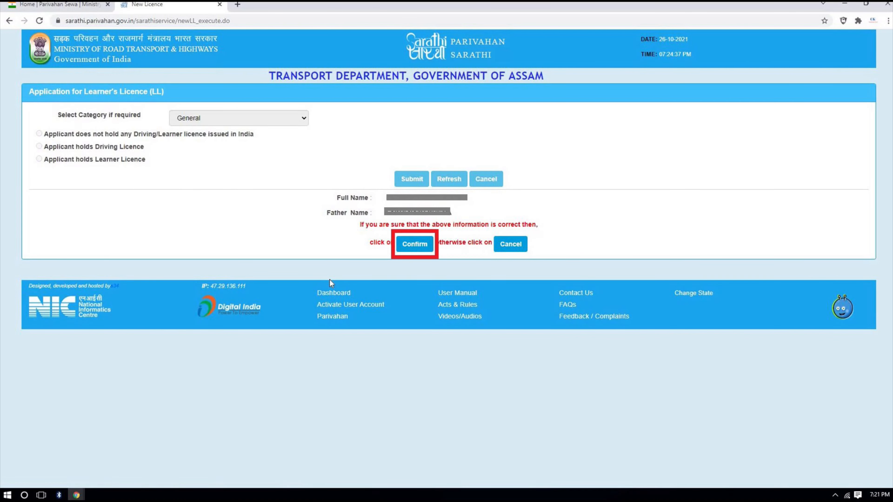
pyautogui.click(424, 246)
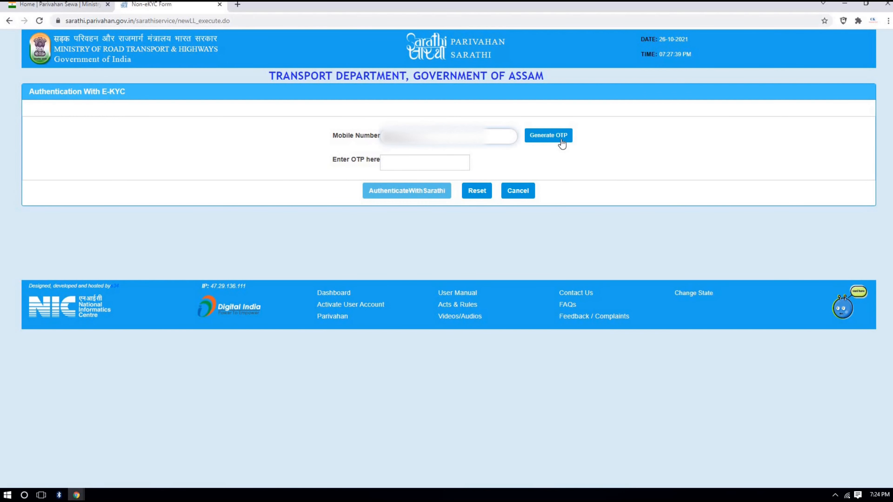
pyautogui.click(545, 143)
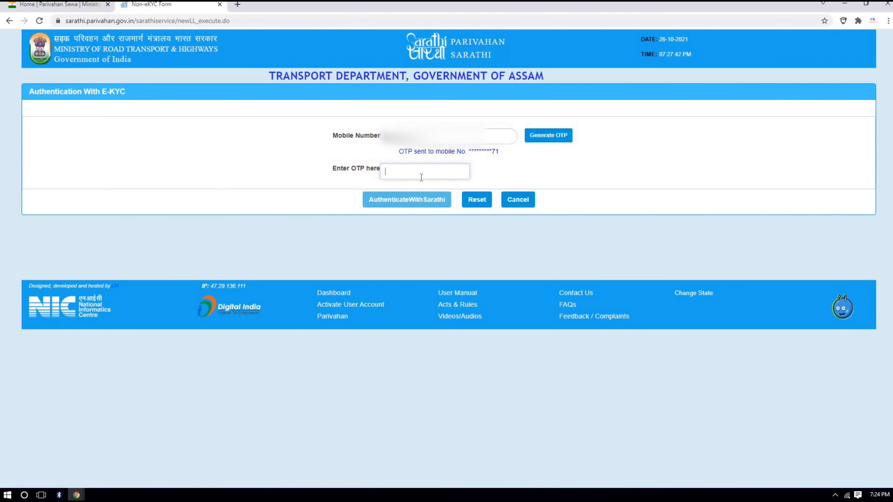
# Step: Enter the received mobile OTP and authenticate with Sarathi
pyautogui.click(423, 176)
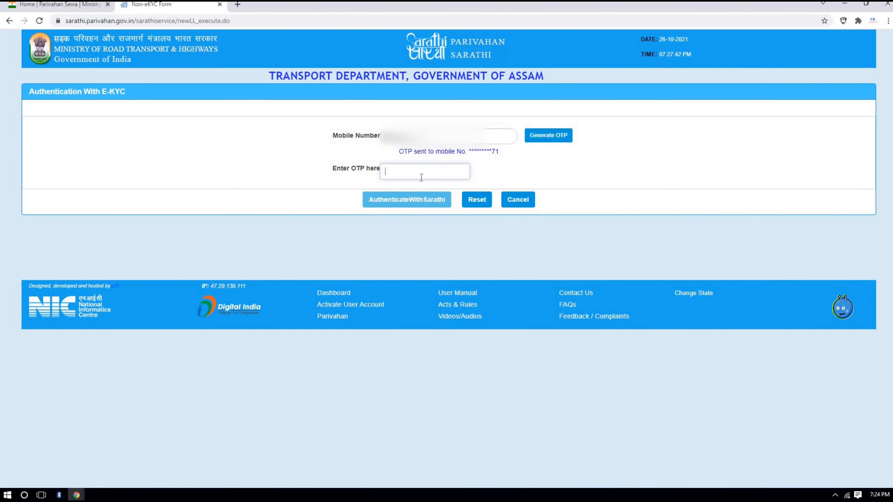
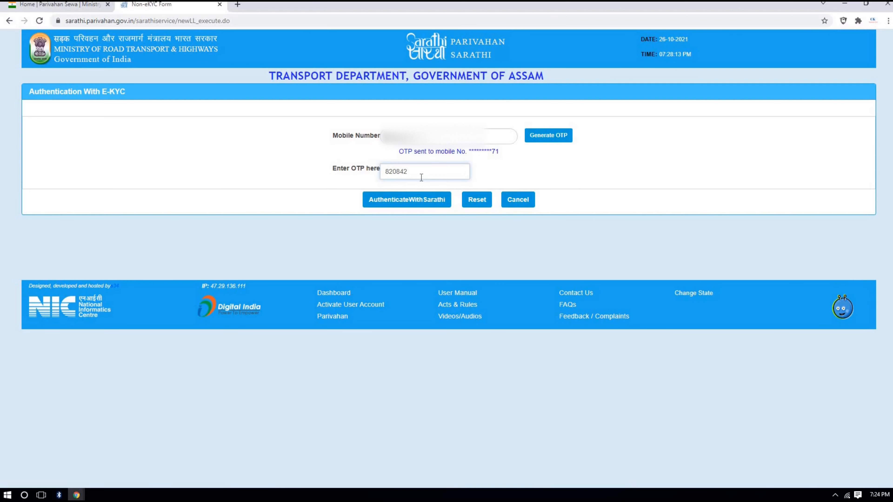
pyautogui.click(418, 200)
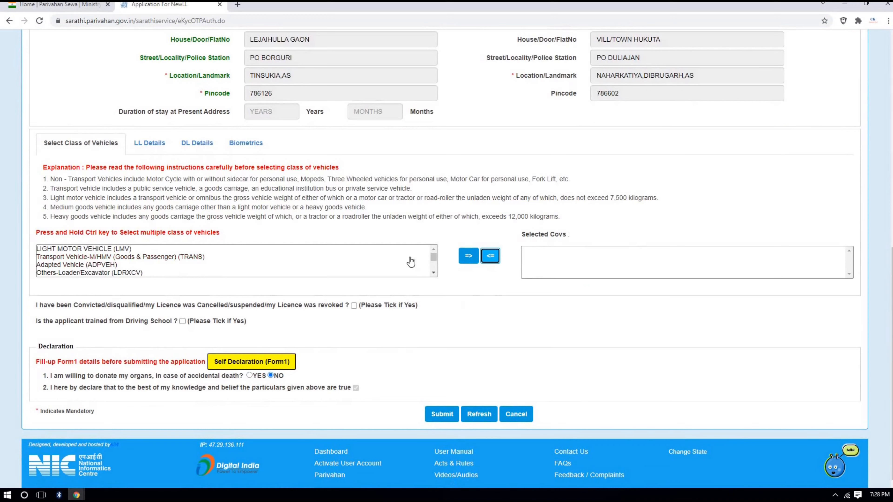
# Step: Add Light Motor Vehicle (LMV) to the selected vehicle classes
pyautogui.click(143, 258)
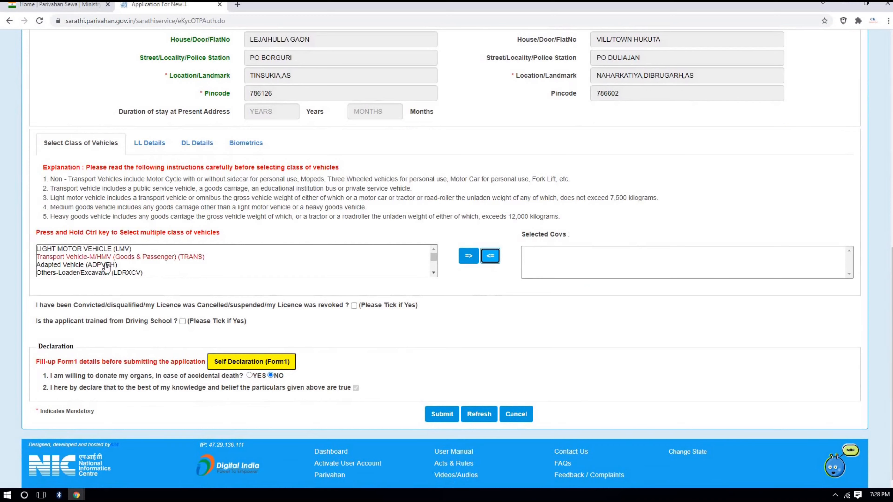
pyautogui.click(75, 249)
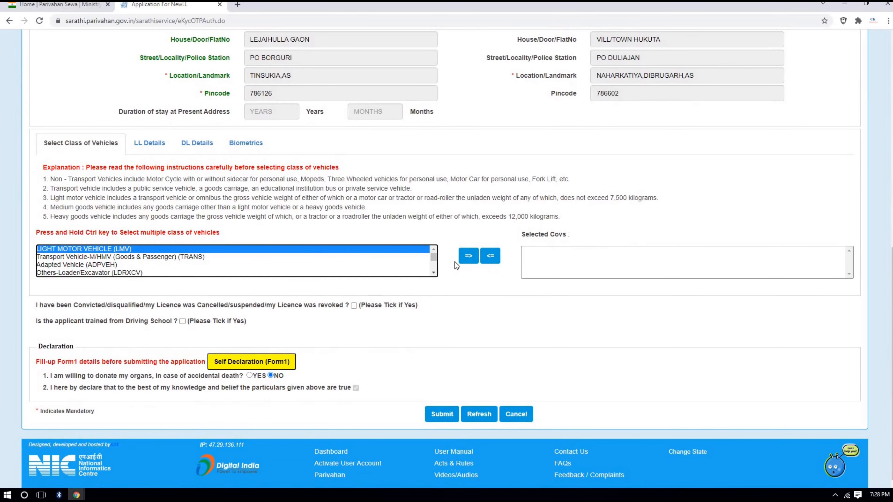
pyautogui.click(469, 256)
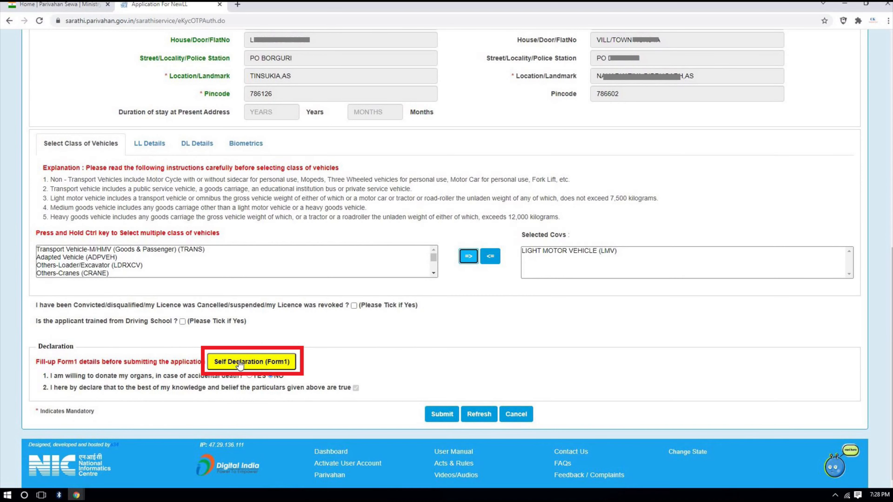
# Step: Submit the Form1 self-declaration (Yes for eyesight, No otherwise), then submit the application
pyautogui.click(239, 362)
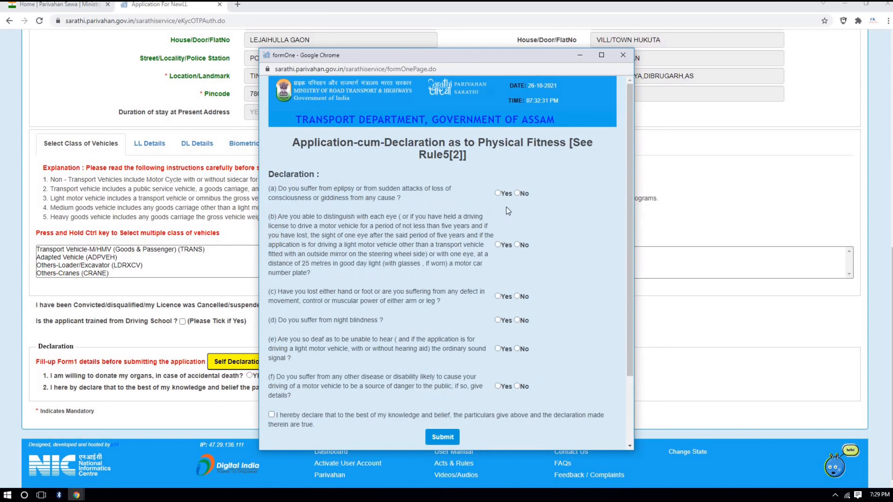
pyautogui.click(517, 193)
pyautogui.click(498, 245)
pyautogui.click(517, 297)
pyautogui.click(517, 320)
pyautogui.click(517, 387)
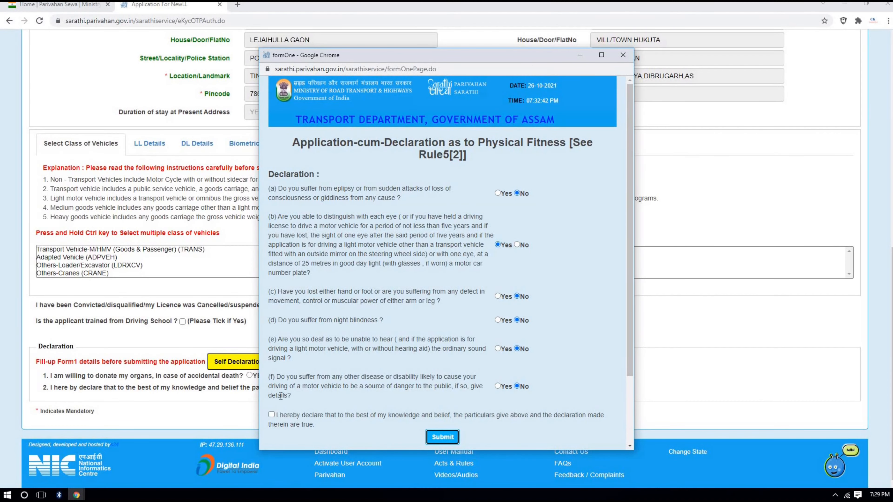
pyautogui.click(271, 415)
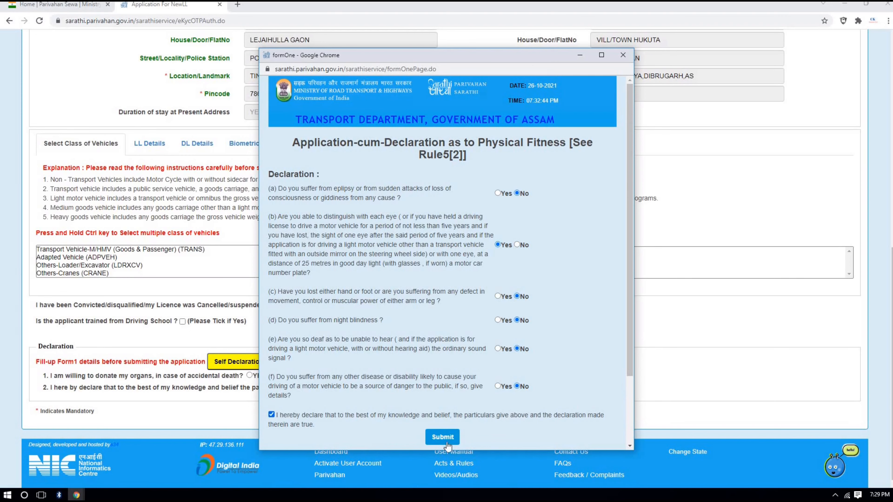
pyautogui.click(442, 437)
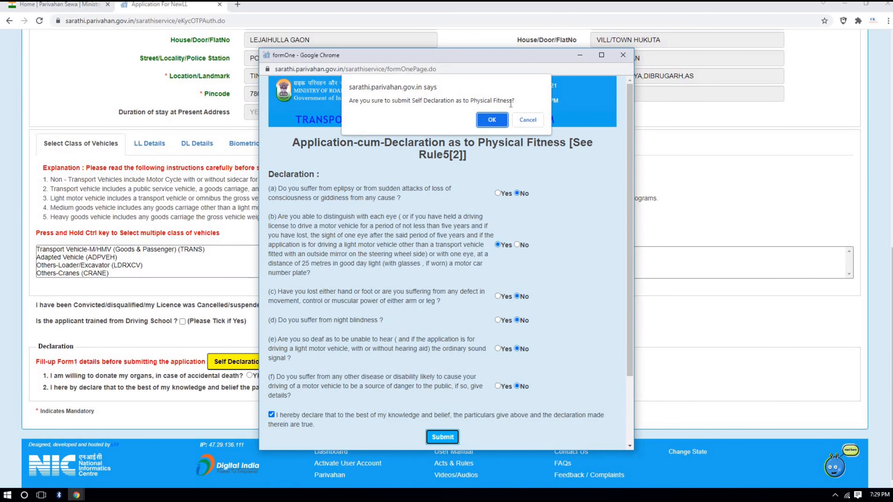
pyautogui.click(492, 120)
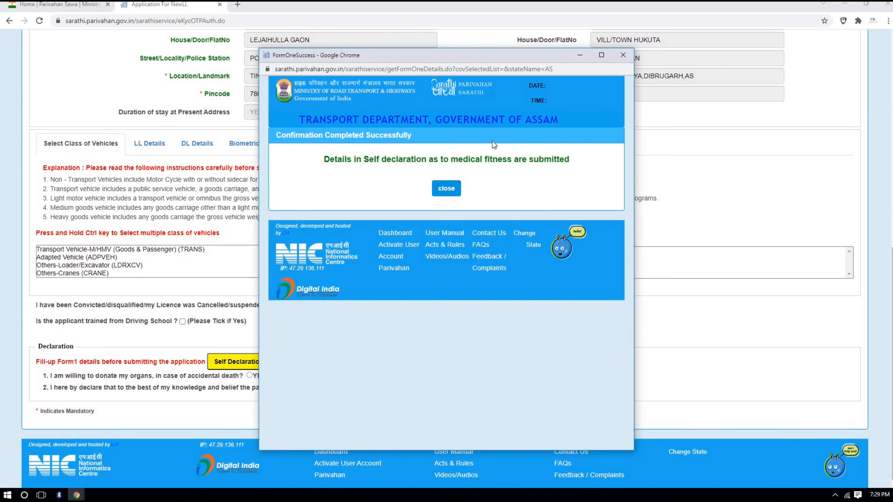
pyautogui.click(443, 190)
pyautogui.click(442, 414)
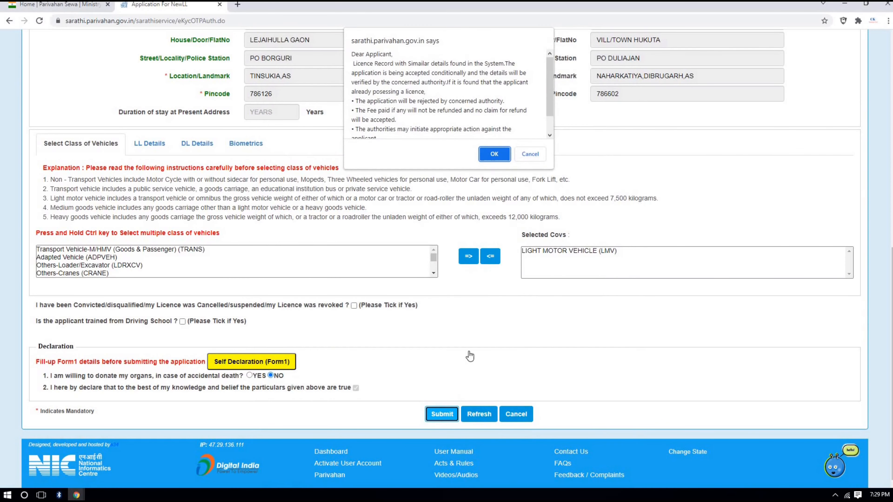
# Step: Accept the existing-licence warning, confirm the application details, and close the submitted message
pyautogui.click(503, 158)
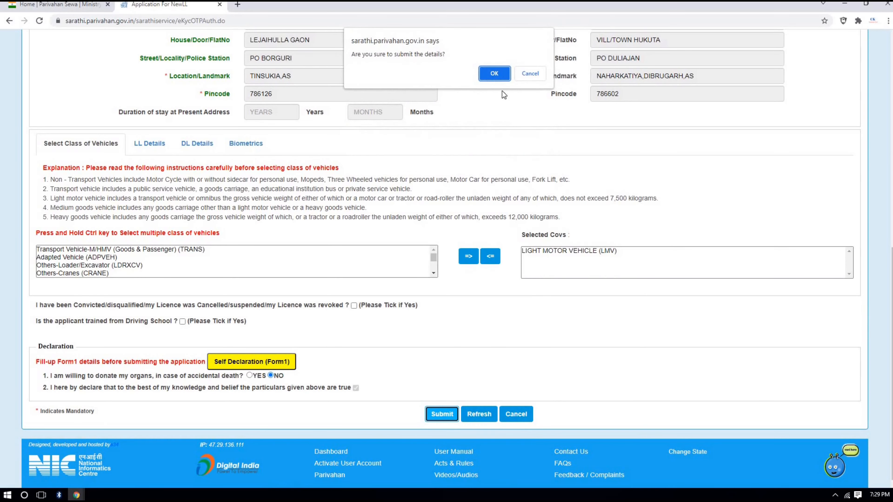
pyautogui.click(494, 73)
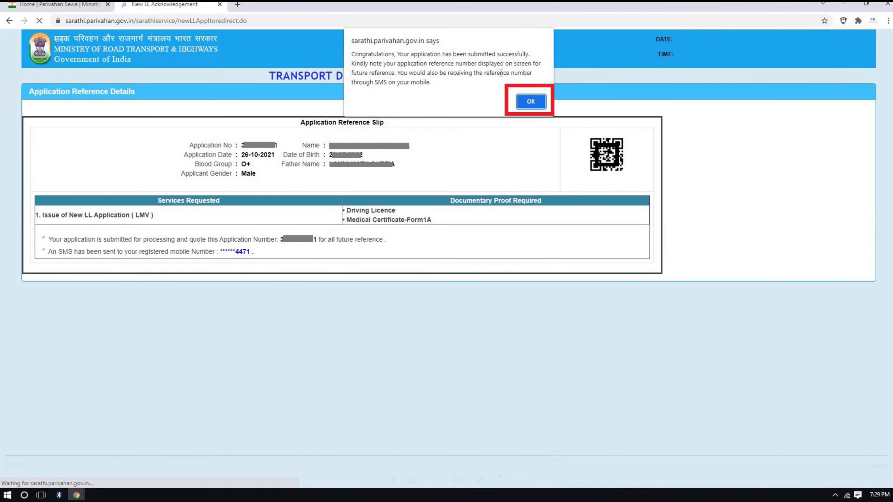
pyautogui.click(531, 101)
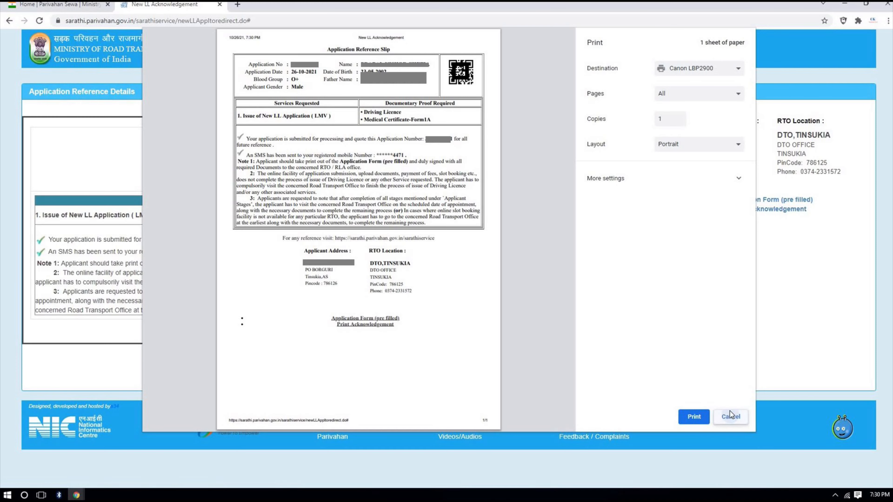
pyautogui.click(729, 411)
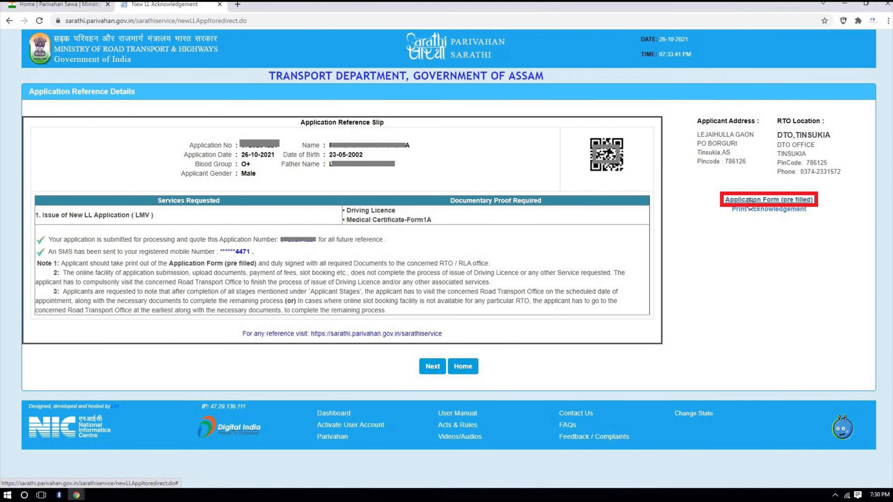
# Step: View the pre-filled application form and scroll down to the application's status stages
pyautogui.click(750, 199)
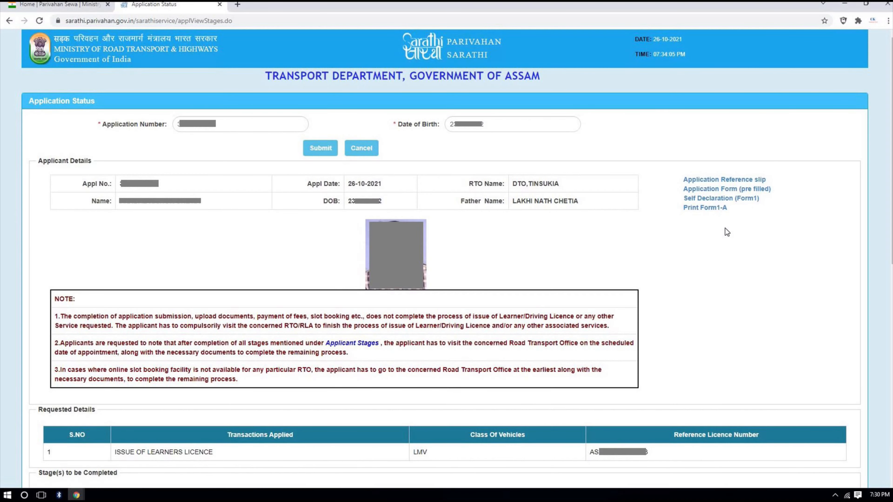
pyautogui.scroll(-5, 701, 306)
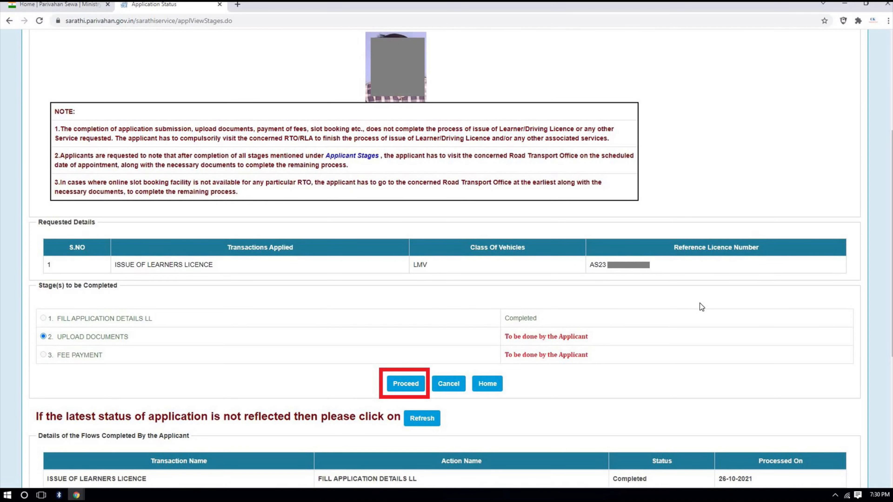
# Step: Proceed to the Upload Documents stage and load this application's applicant info
pyautogui.click(406, 383)
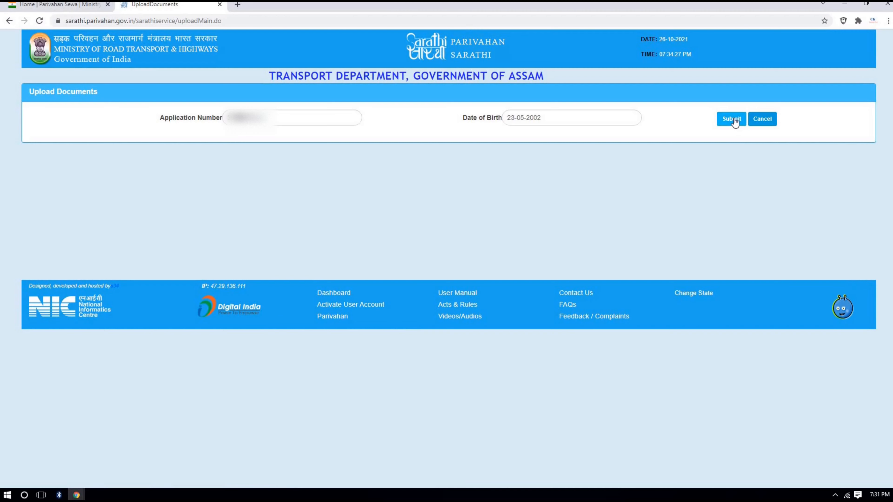
pyautogui.click(734, 119)
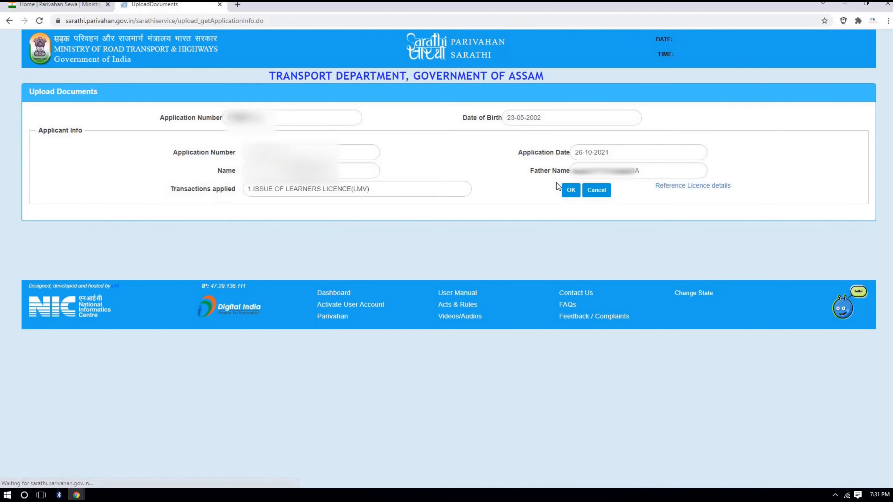
pyautogui.click(571, 190)
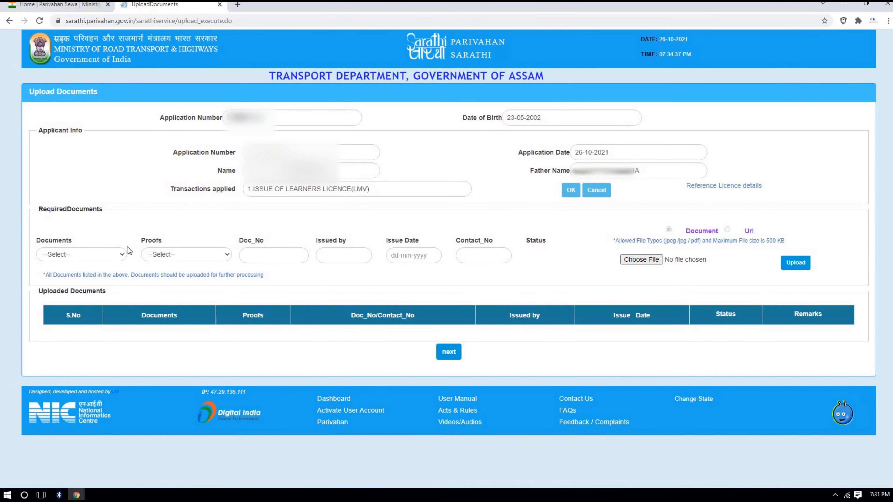
# Step: Pick Medical Certificate-Form1A as the document, proved by Form1A from an Authorised Regd Medical practitioner
pyautogui.click(122, 254)
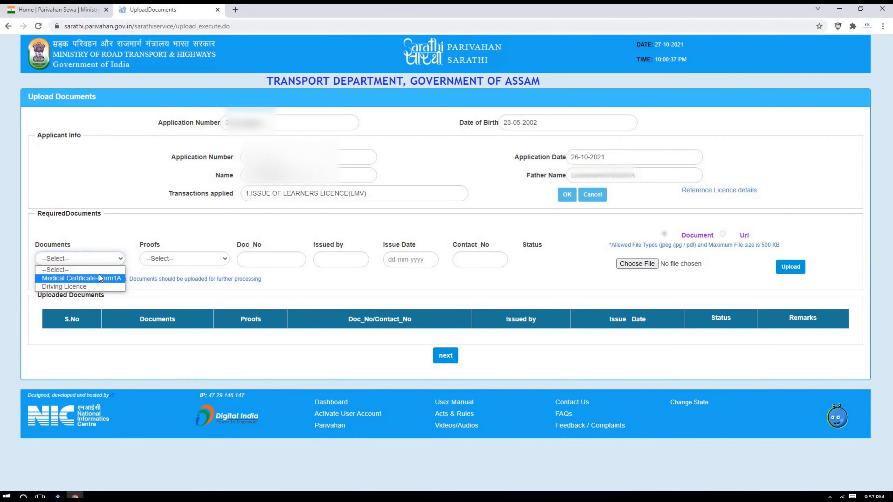
pyautogui.click(99, 273)
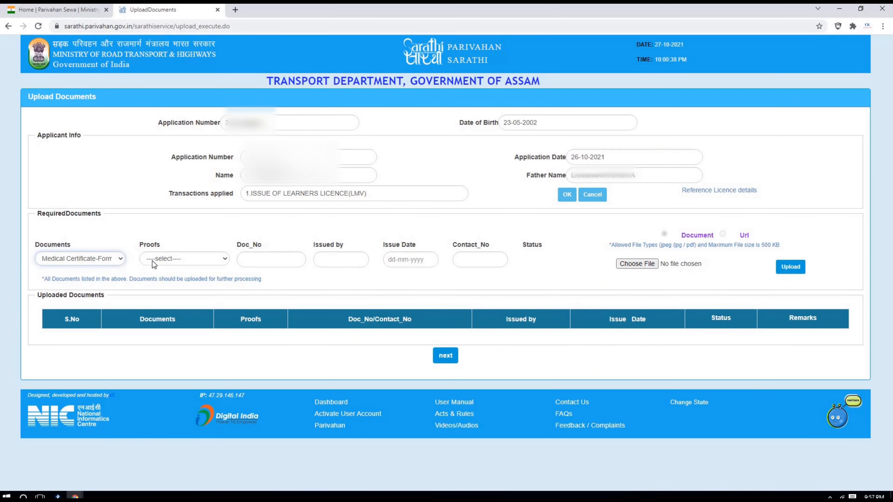
pyautogui.click(152, 260)
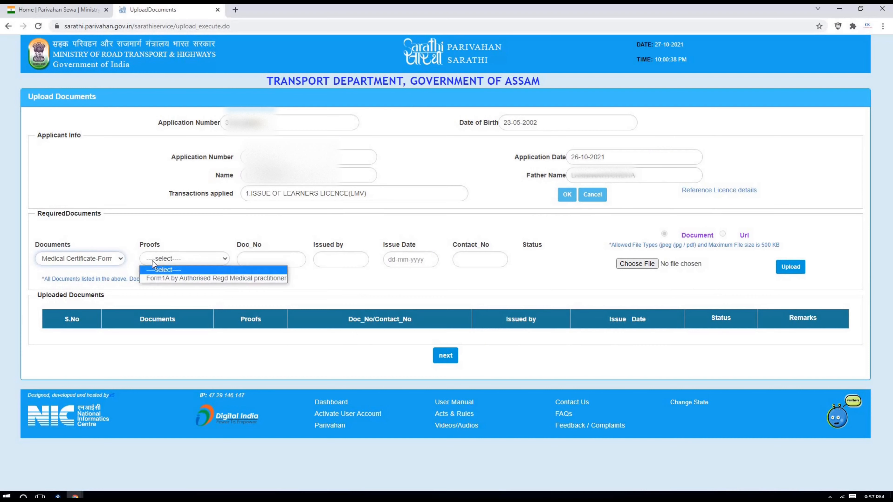
pyautogui.click(160, 278)
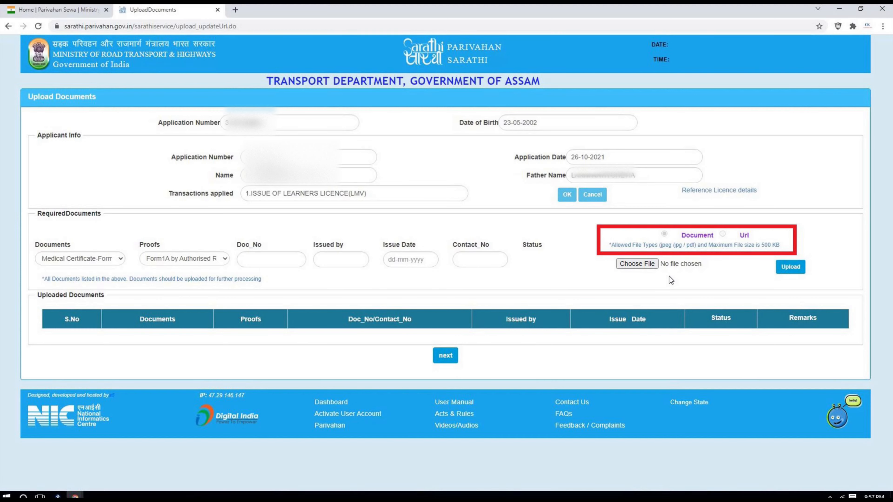
# Step: Attach the medical certificate PDF, upload it, and confirm the Form1A upload
pyautogui.click(638, 263)
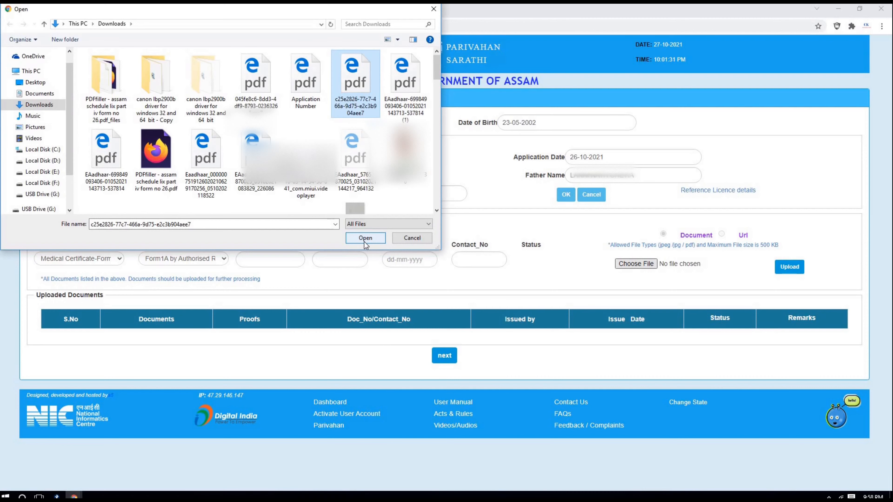
pyautogui.click(365, 239)
pyautogui.click(788, 266)
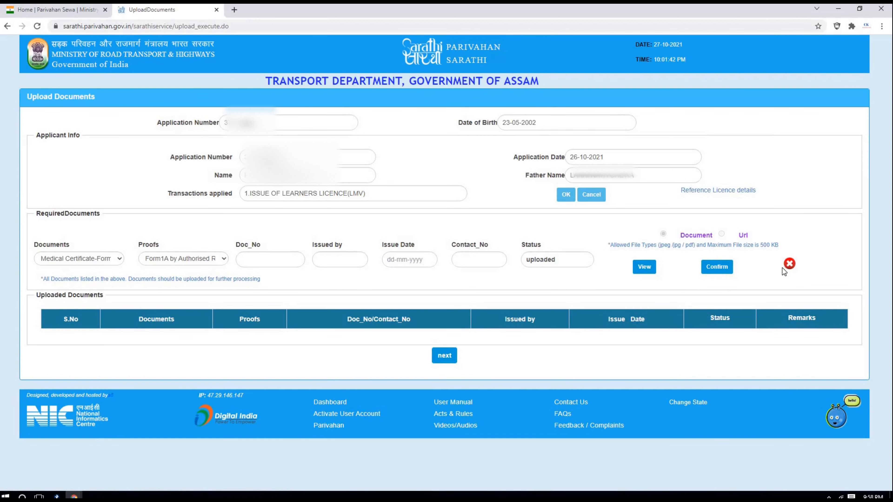
pyautogui.click(722, 270)
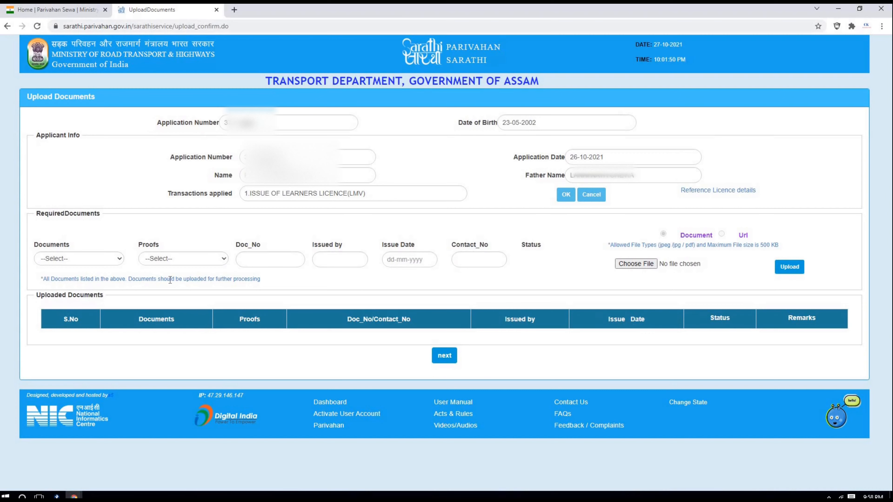
# Step: Select Driving Licence as the document type and Driving License as the proof type
pyautogui.click(109, 263)
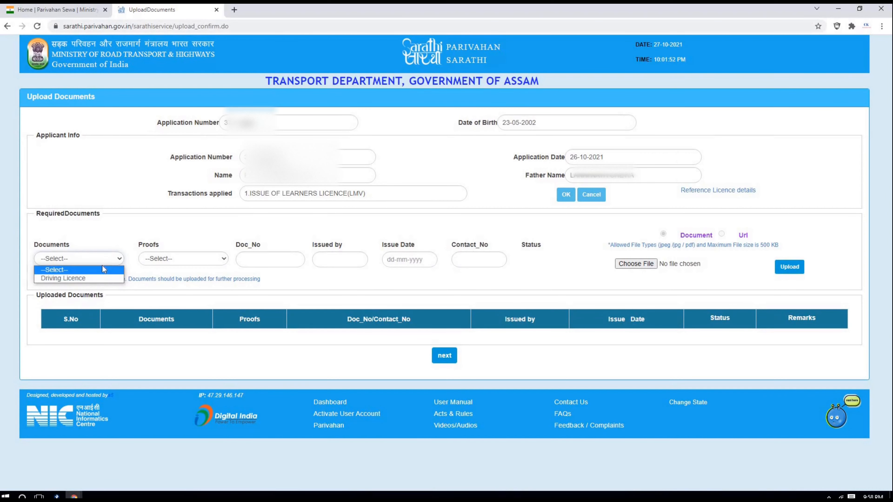
pyautogui.click(93, 278)
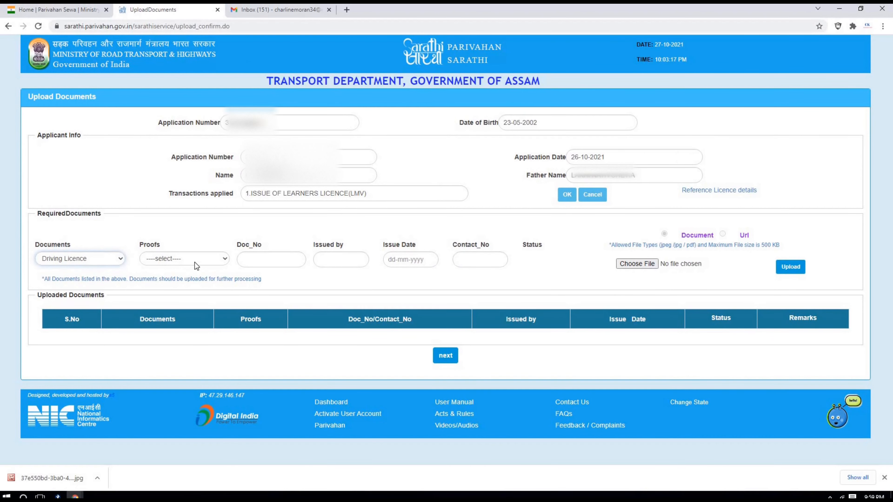
pyautogui.click(194, 262)
pyautogui.click(194, 276)
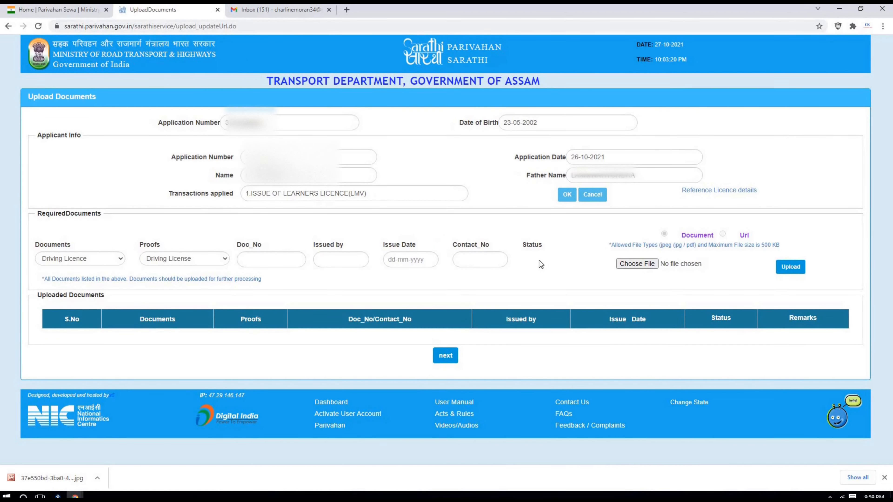
# Step: Upload and confirm the driving licence jpg image, then continue to the next stage
pyautogui.click(630, 263)
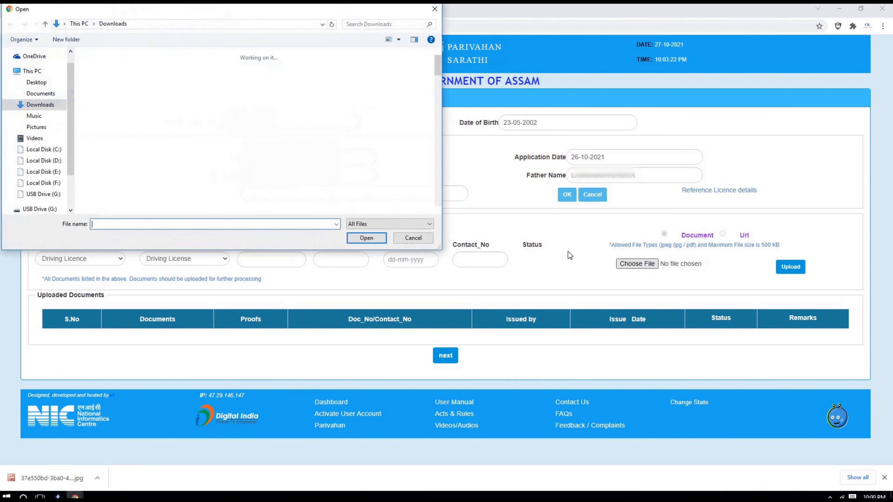
pyautogui.click(257, 79)
pyautogui.click(366, 238)
pyautogui.click(791, 267)
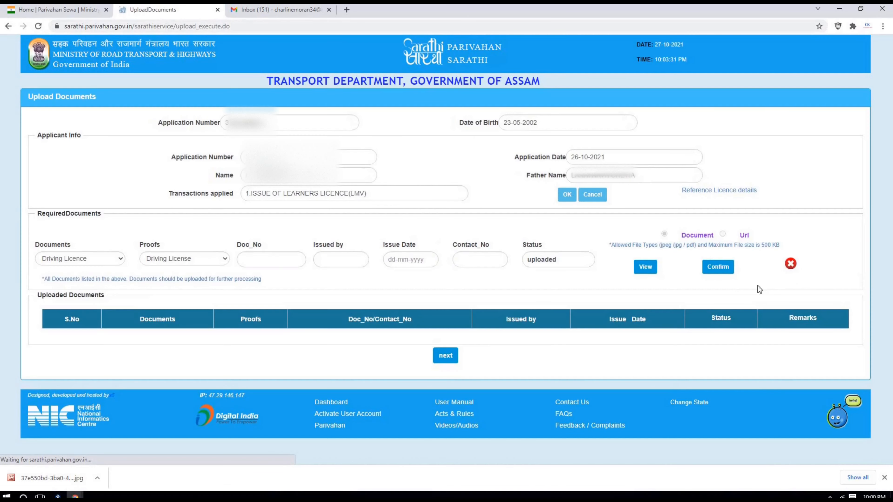
pyautogui.click(716, 268)
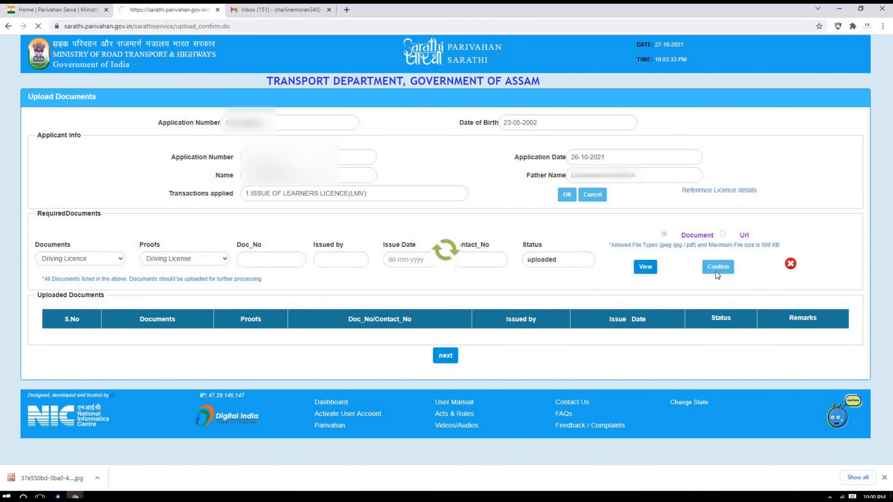
pyautogui.moveTo(333, 224); pyautogui.dragTo(559, 224)
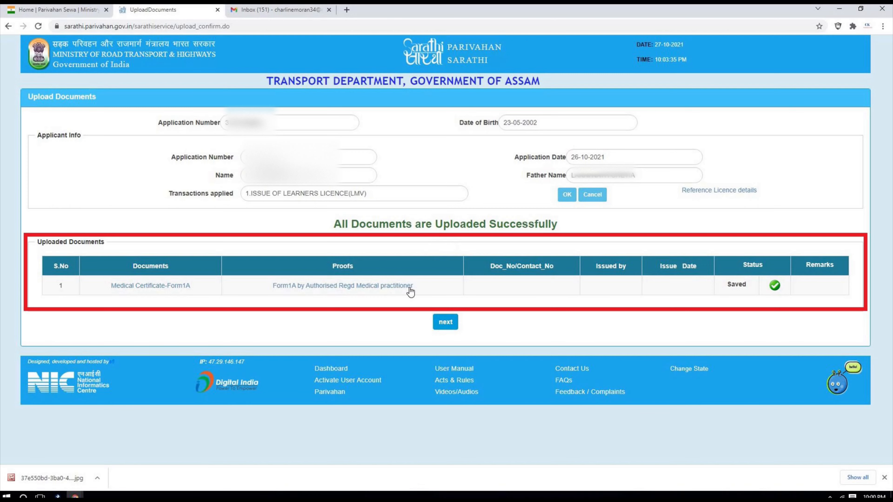
pyautogui.moveTo(334, 224); pyautogui.dragTo(562, 228)
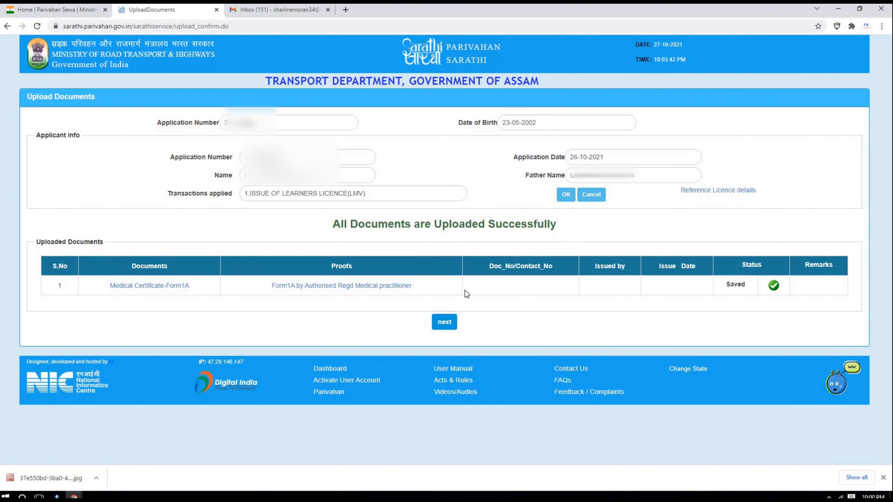
pyautogui.click(445, 323)
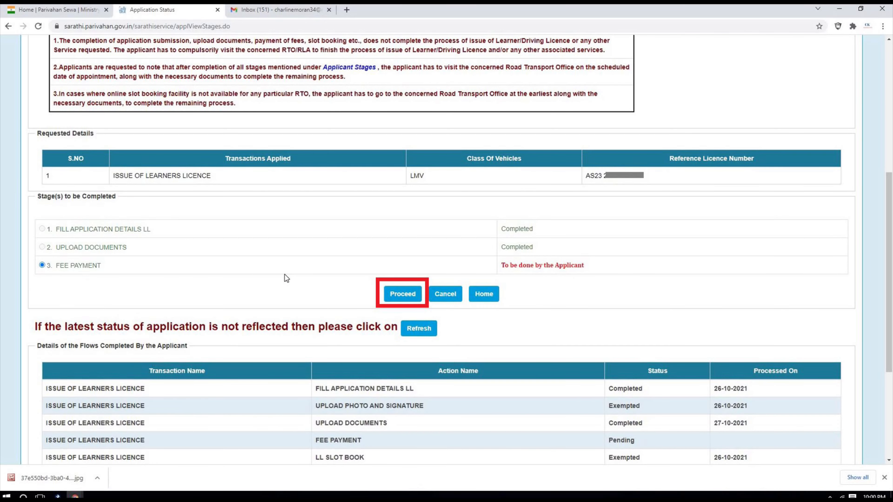
# Step: Proceed to the pending 3. FEE PAYMENT stage of the application
pyautogui.click(396, 299)
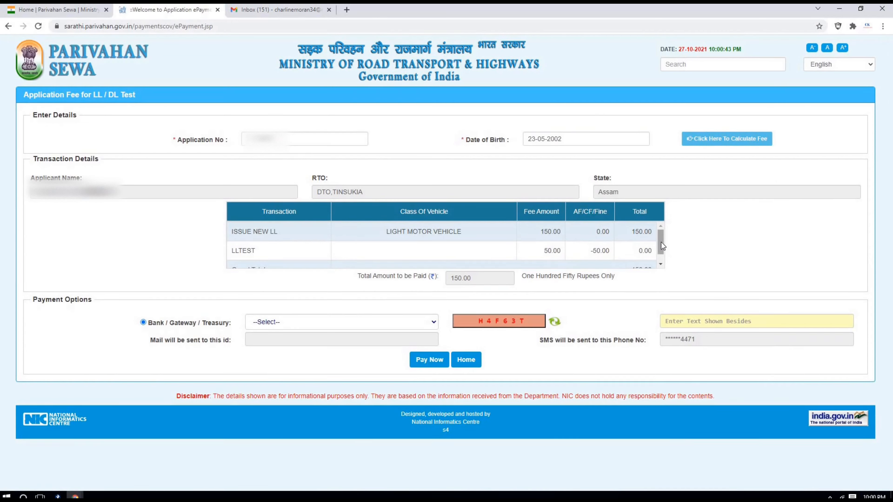
# Step: Choose eGras as the payment gateway, enter the captcha, and submit the ₹150 fee payment
pyautogui.moveTo(660, 242); pyautogui.dragTo(659, 261)
pyautogui.click(300, 322)
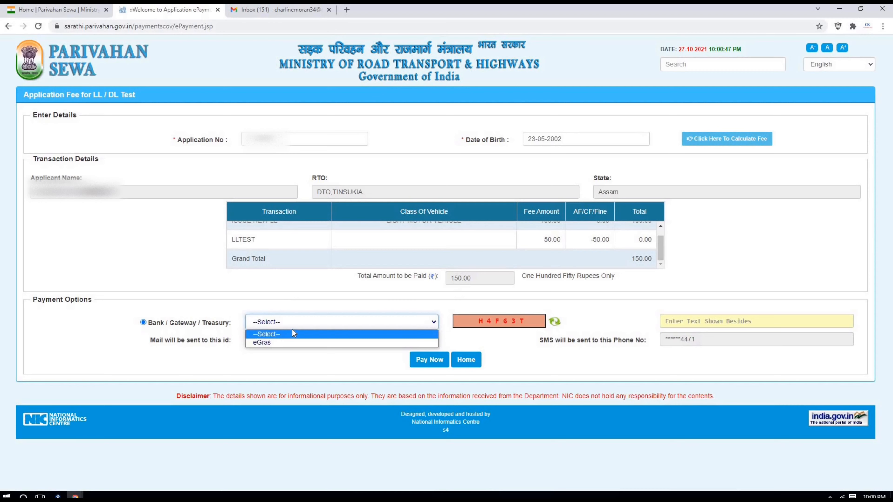
pyautogui.click(285, 343)
pyautogui.click(694, 322)
pyautogui.write('H')
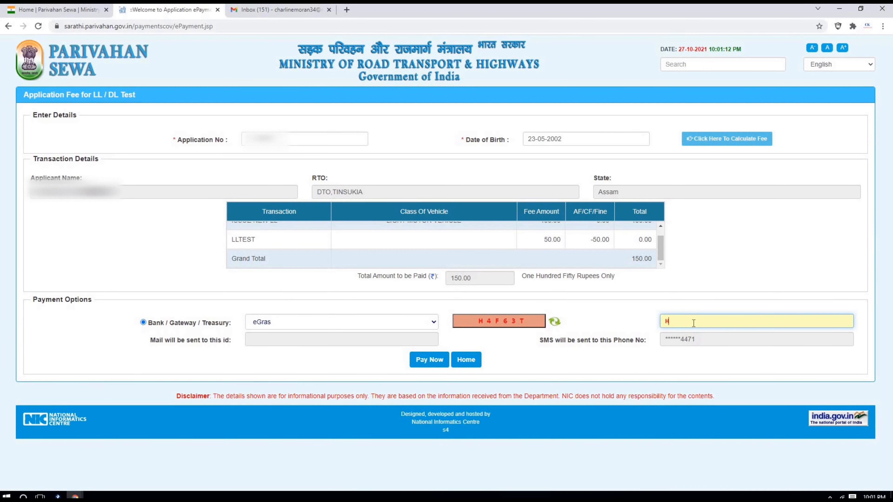
pyautogui.write('4F63T')
pyautogui.click(429, 359)
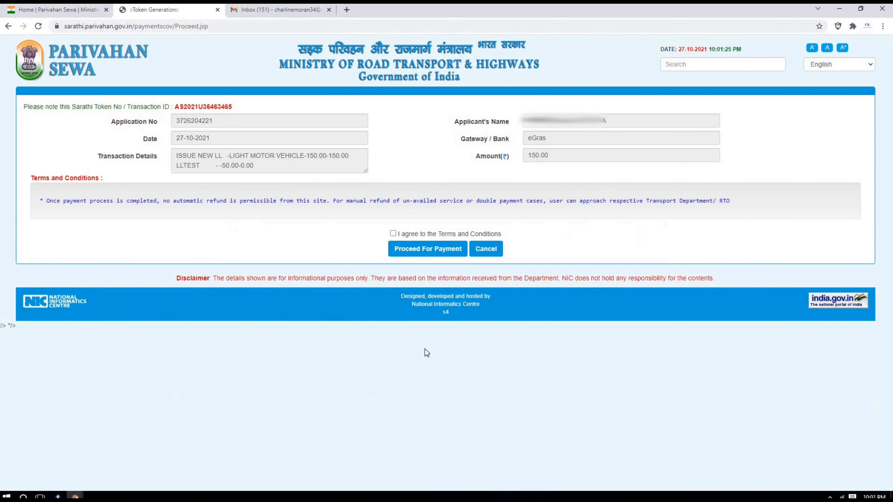
# Step: Accept the Terms and Conditions and proceed to pay the ₹150 learner licence fee
pyautogui.click(394, 234)
pyautogui.click(432, 249)
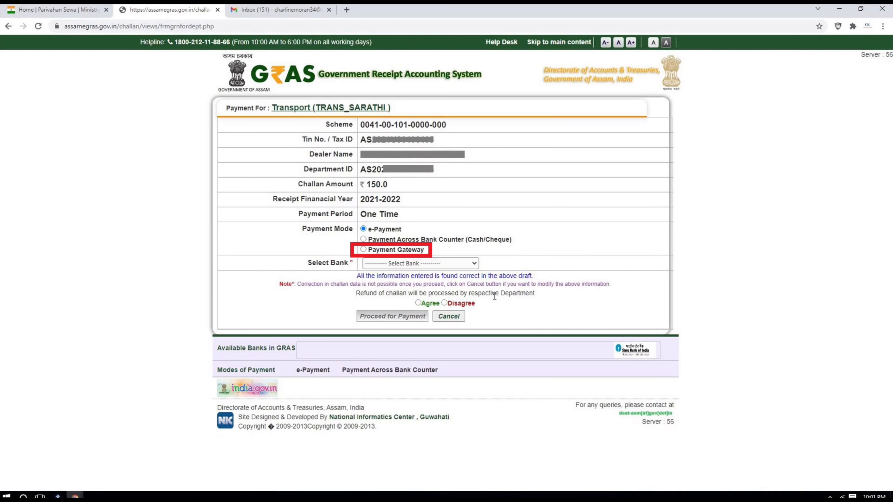
# Step: Pay the challan via Payment Gateway with SBI PAYMENT GATEWAY as bank, agreeing to the details
pyautogui.click(364, 249)
pyautogui.click(388, 263)
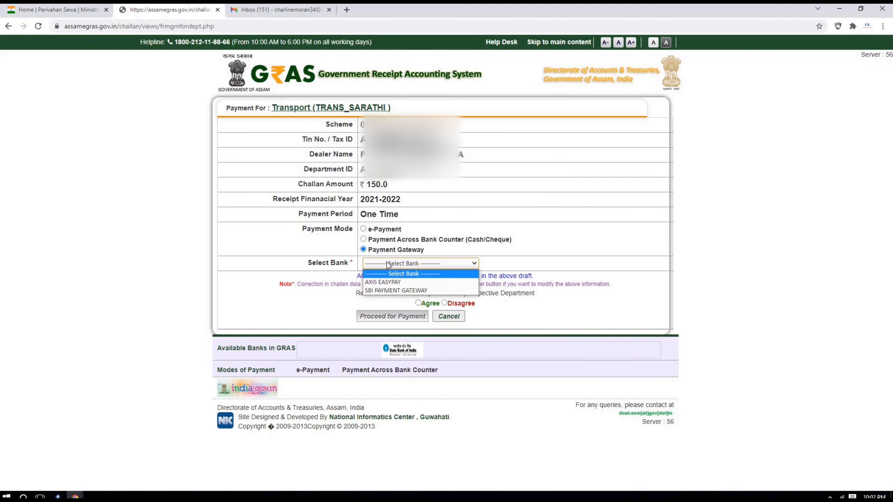
pyautogui.click(392, 289)
pyautogui.click(417, 311)
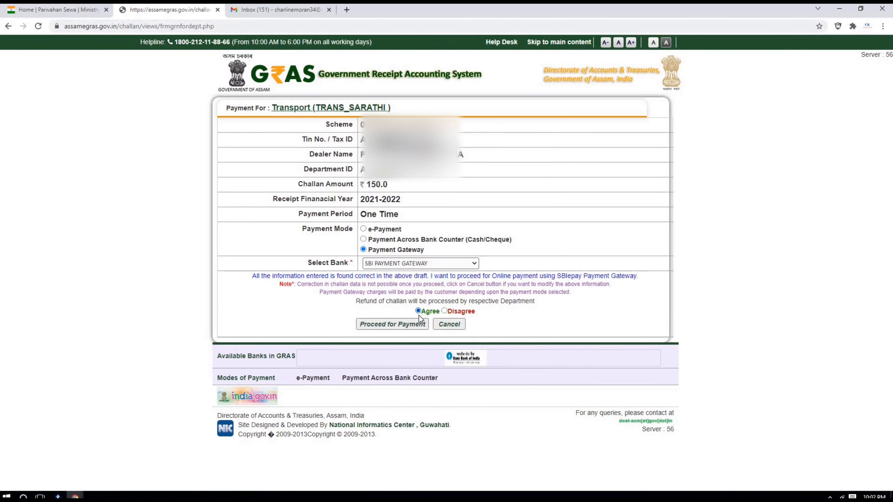
pyautogui.click(412, 324)
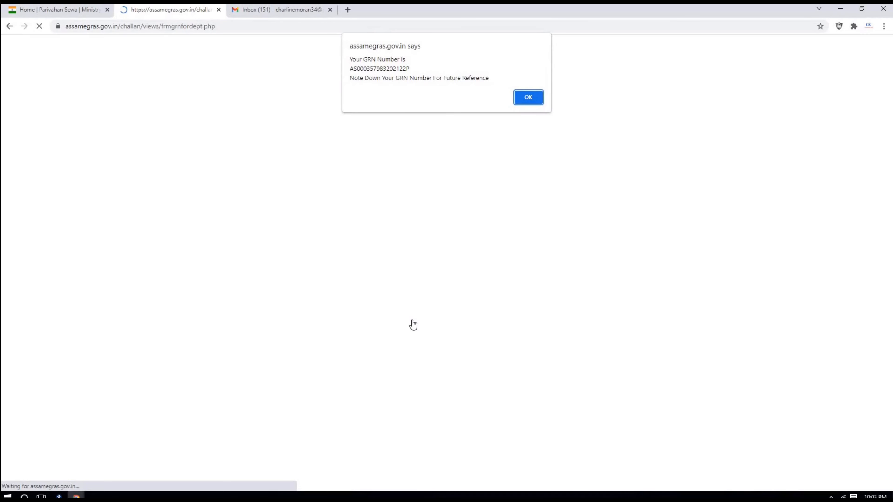
# Step: Acknowledge the GRN, then enter card expiry January 2026, the CVV and the cardholder's name
pyautogui.click(537, 101)
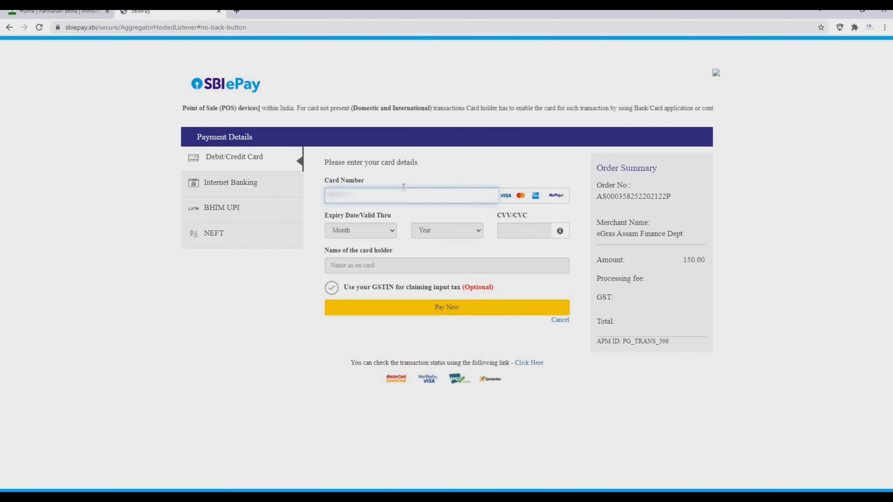
pyautogui.click(380, 233)
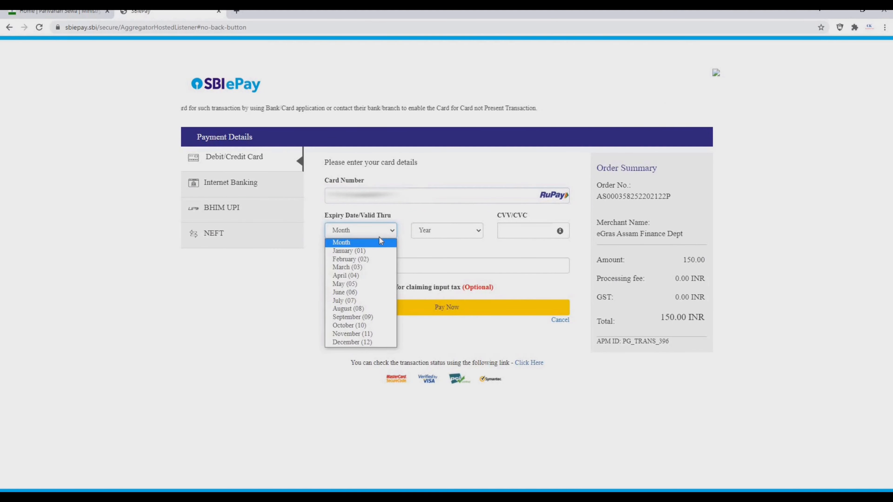
pyautogui.click(368, 250)
pyautogui.click(446, 231)
pyautogui.click(433, 296)
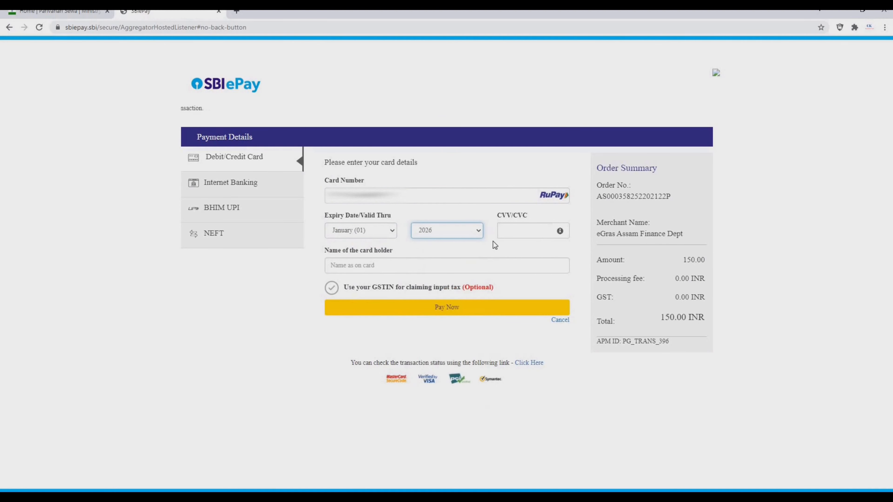
pyautogui.click(507, 227)
pyautogui.write('•••')
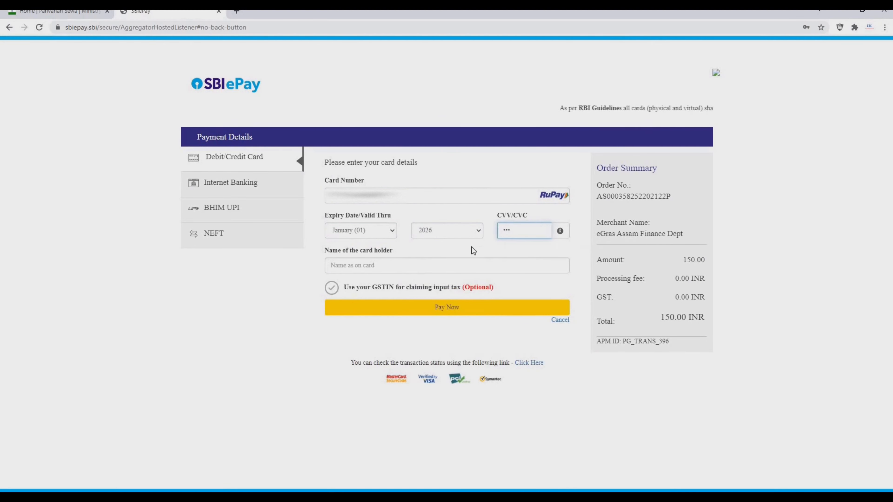
pyautogui.click(463, 265)
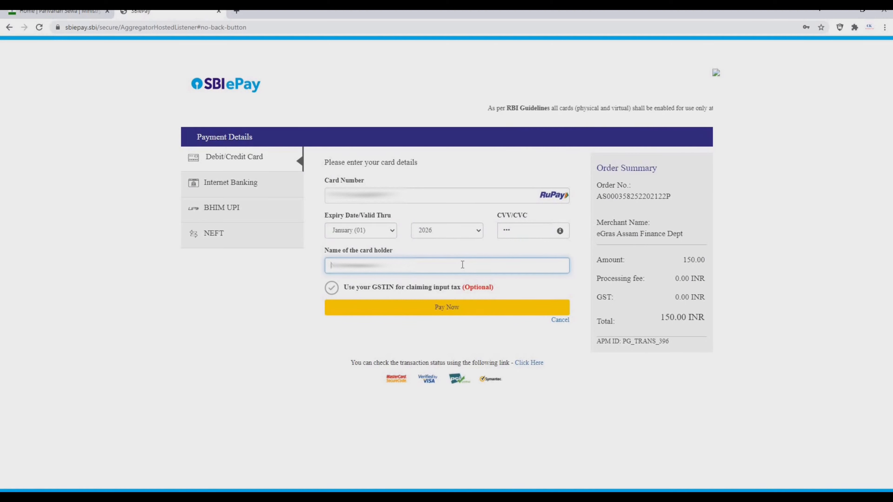
pyautogui.write('C••••••••••')
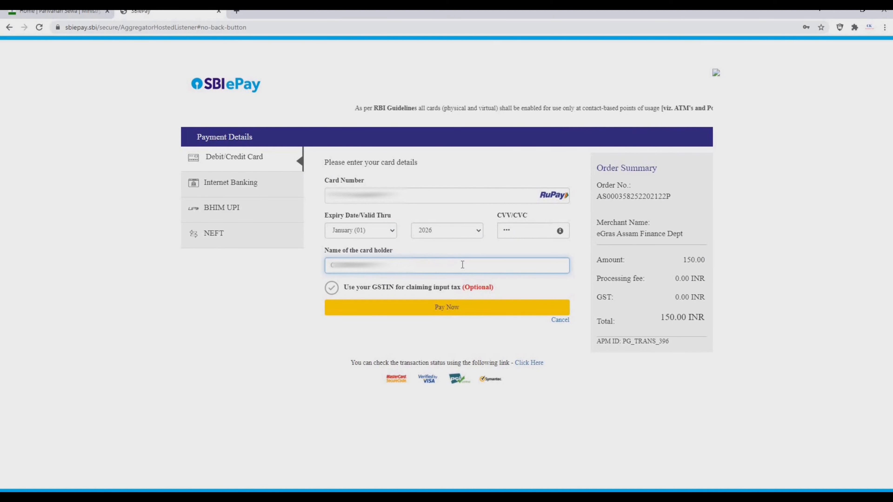
# Step: Submit the card payment and confirm it with the one-time password
pyautogui.click(439, 311)
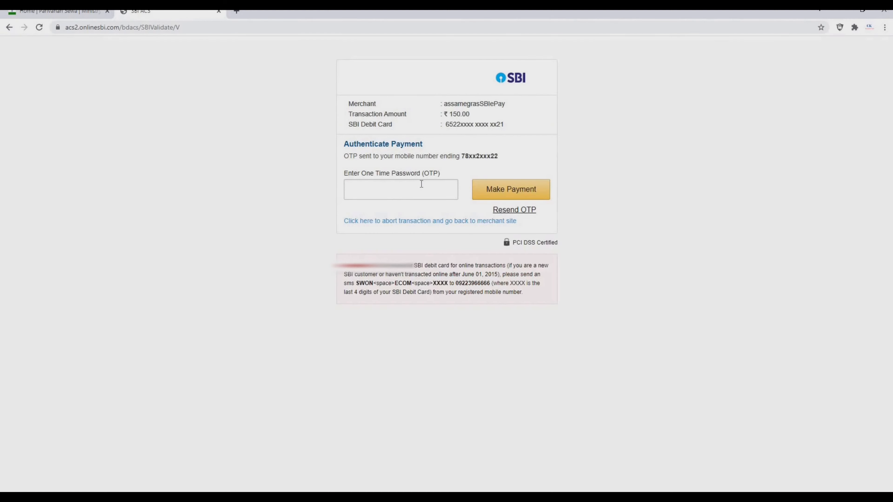
pyautogui.click(422, 184)
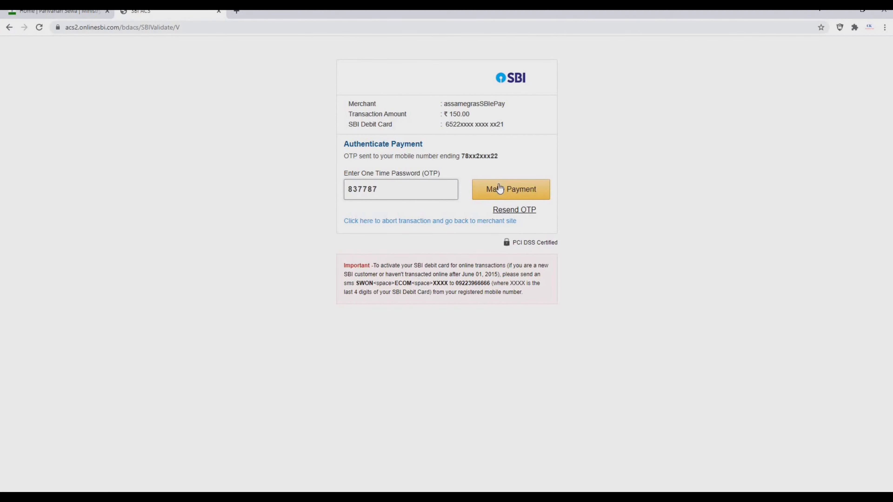
pyautogui.click(499, 189)
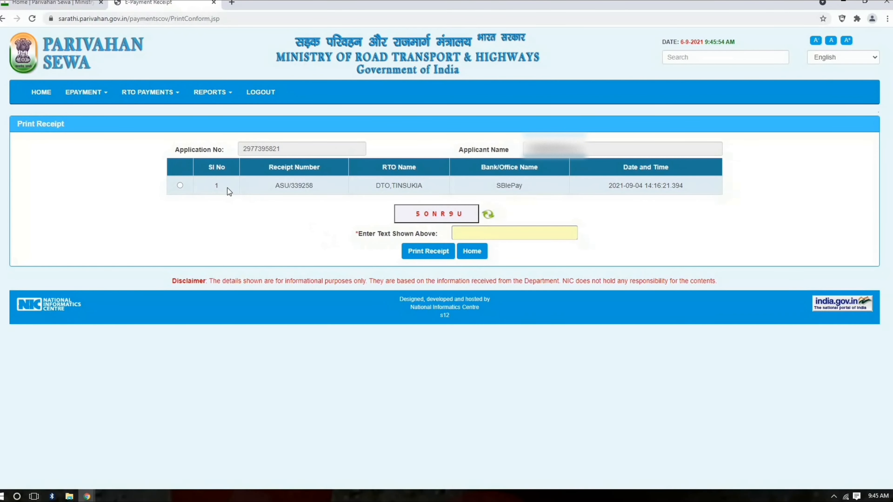
# Step: Select the SBIePay receipt row, enter the captcha, and request the printable e-receipt
pyautogui.click(180, 186)
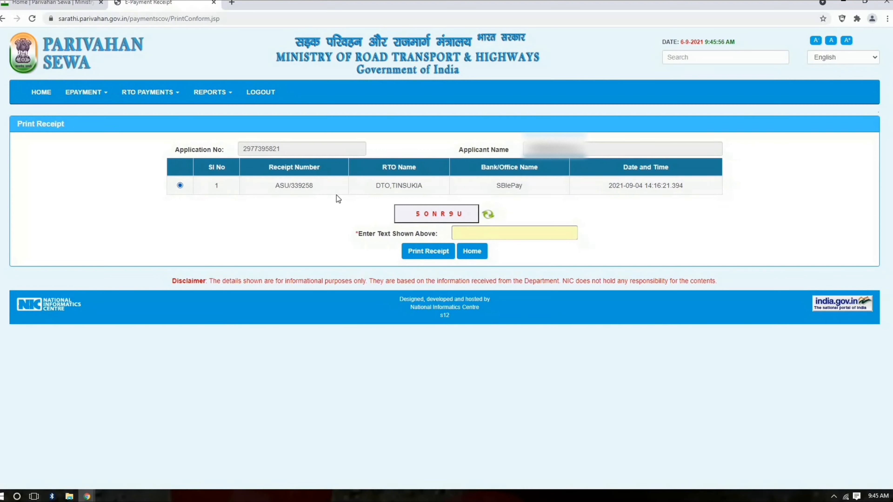
pyautogui.write('50N9U')
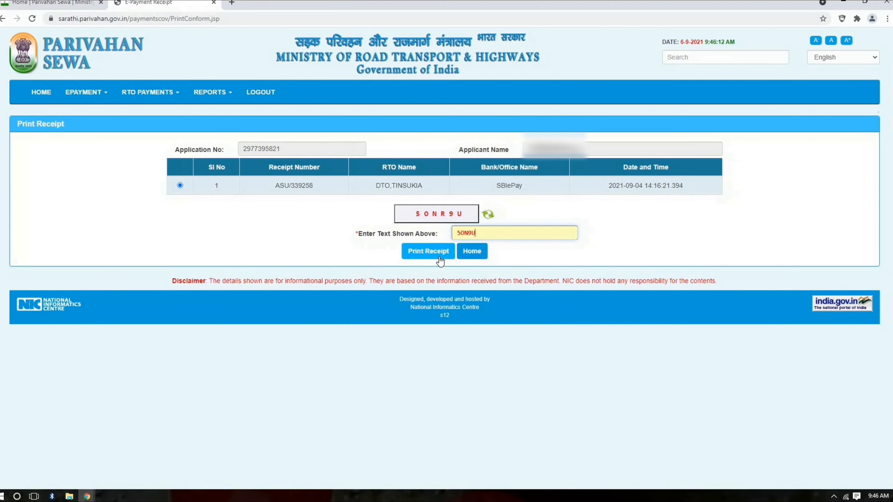
pyautogui.click(439, 258)
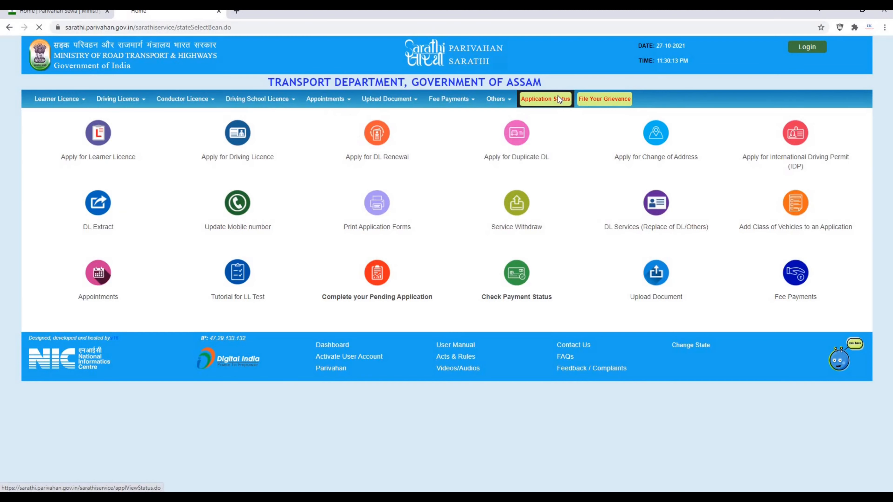
# Step: From Sarathi home, use Fee Payments > Verify Pay Status with the applicant's birth date and captcha
pyautogui.click(559, 99)
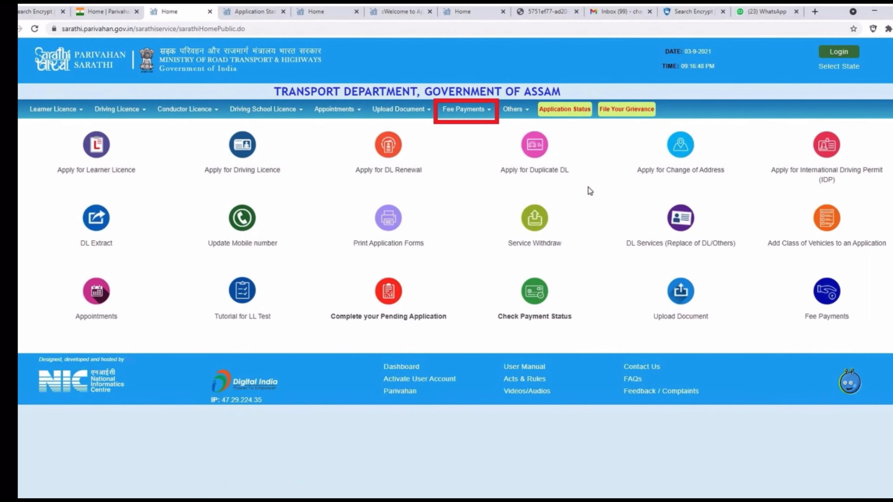
pyautogui.click(464, 109)
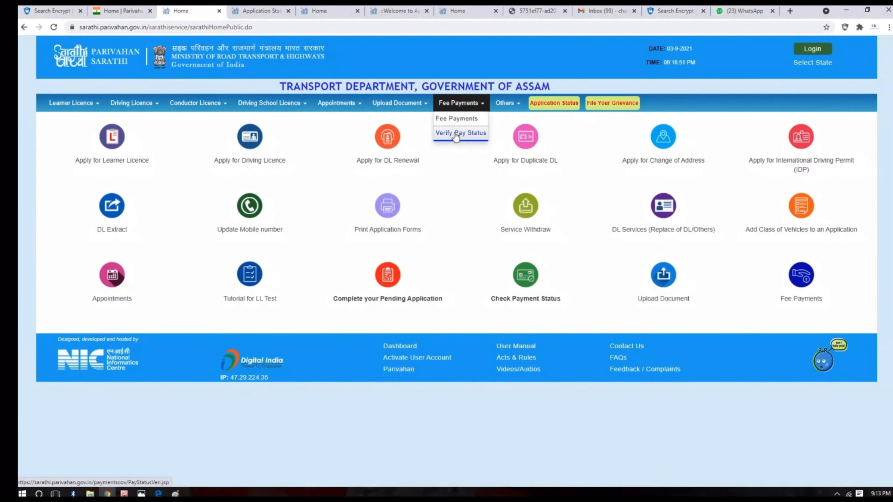
pyautogui.click(456, 135)
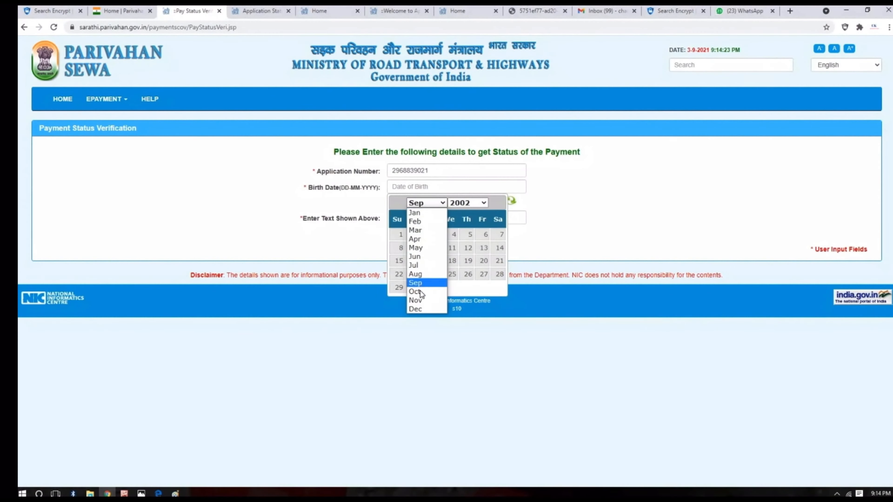
pyautogui.click(417, 285)
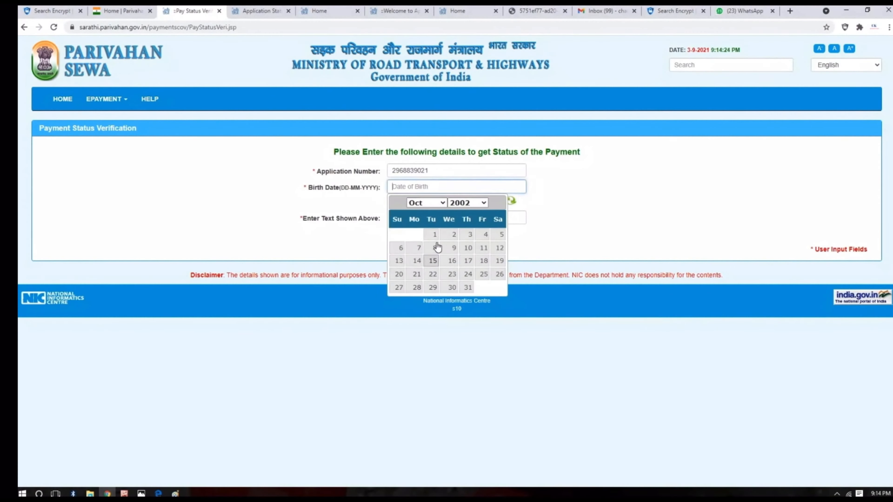
pyautogui.click(399, 249)
pyautogui.click(422, 217)
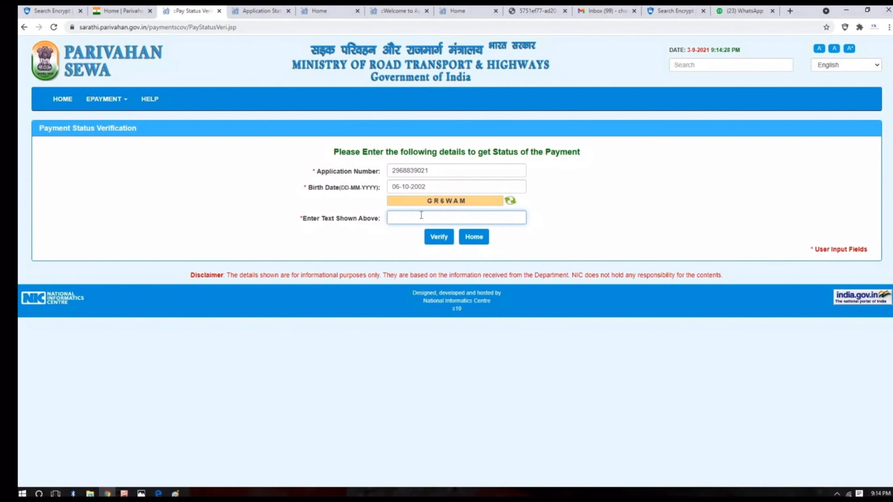
pyautogui.write('GR6WAM')
pyautogui.click(435, 238)
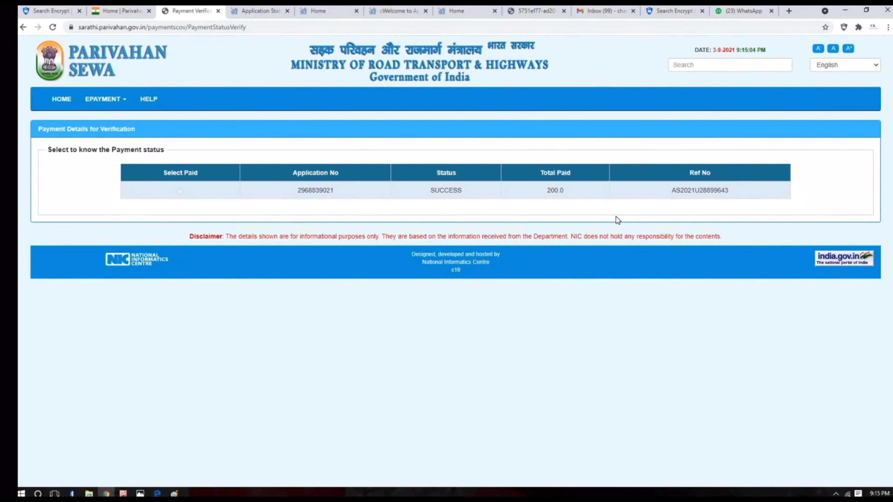
# Step: Open EPAYMENT > PRINT RECEIPT and enter the application number and the applicant's birth date
pyautogui.click(133, 91)
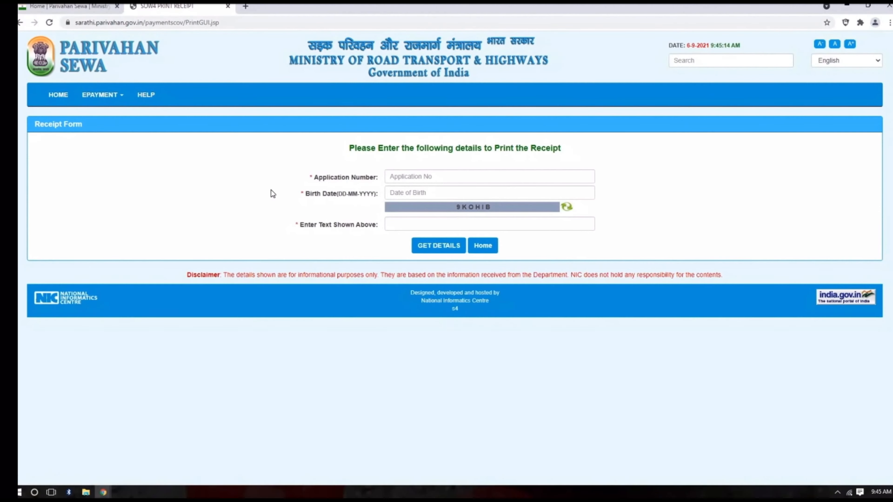
pyautogui.click(405, 178)
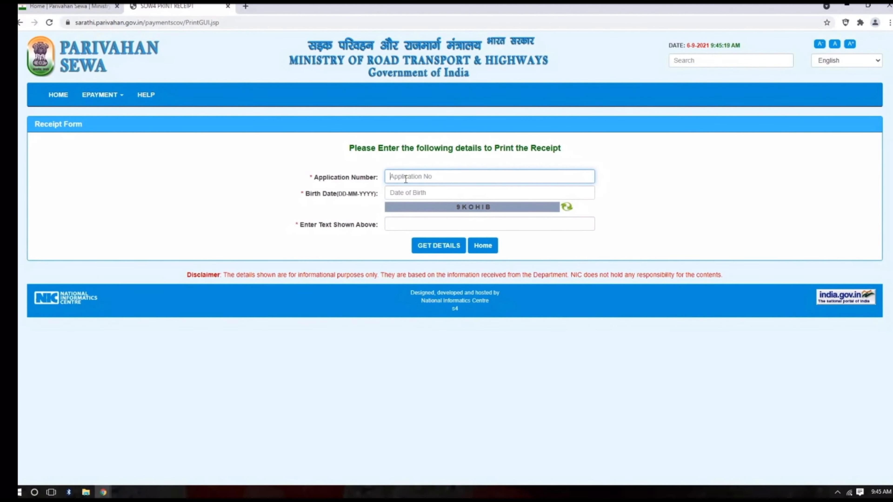
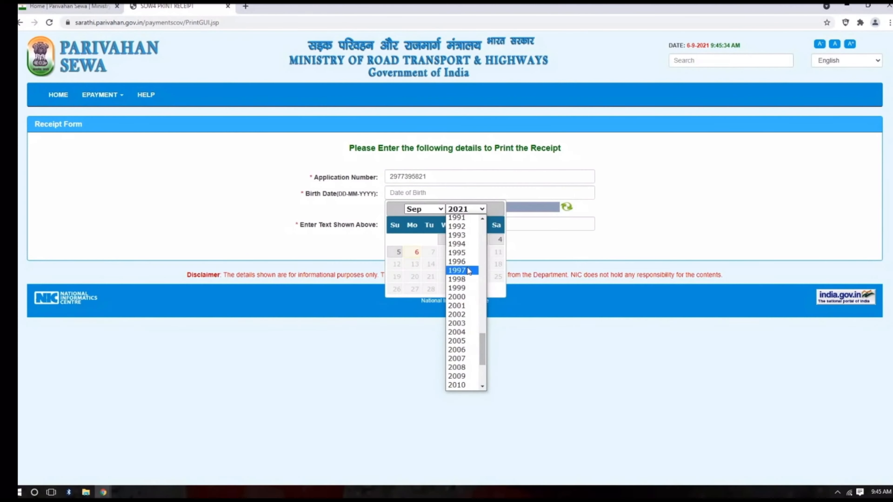
pyautogui.click(466, 262)
pyautogui.click(439, 210)
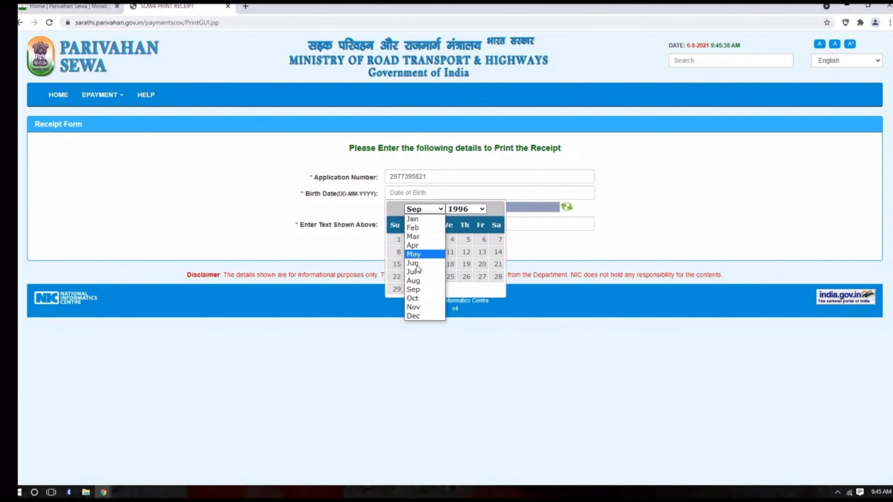
pyautogui.click(429, 268)
pyautogui.click(465, 277)
pyautogui.click(448, 228)
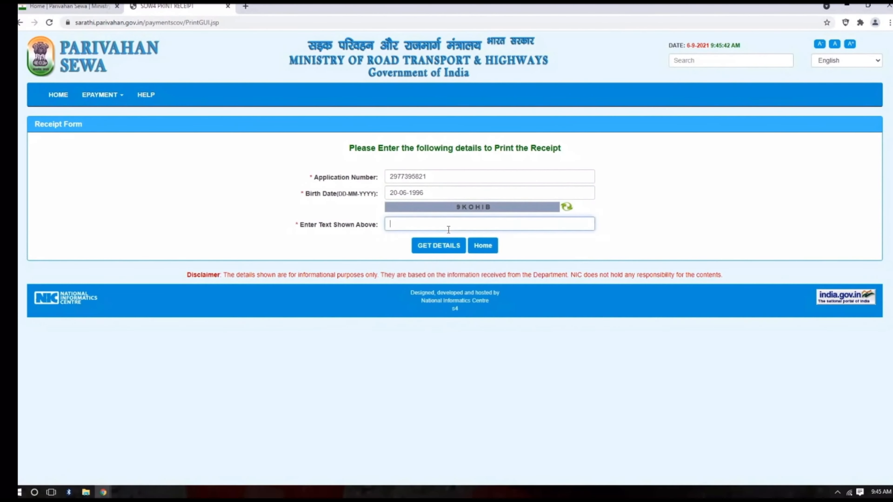